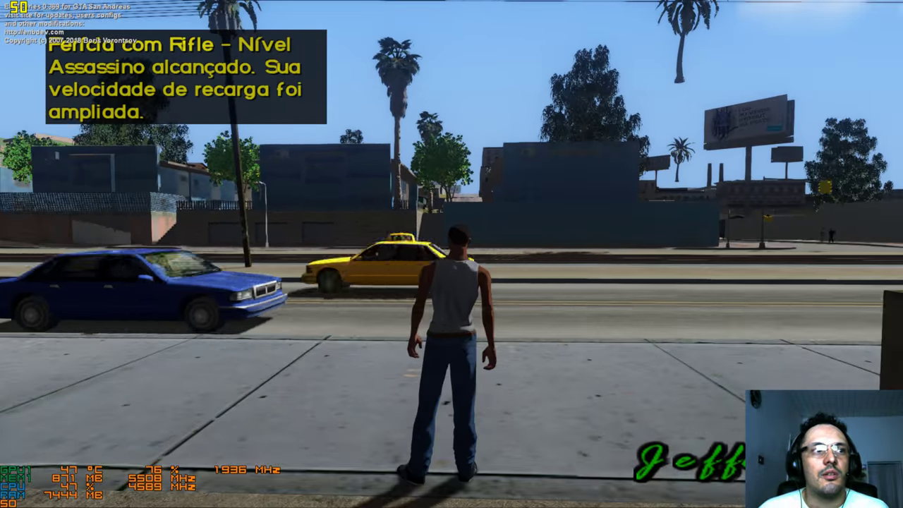
key("w")
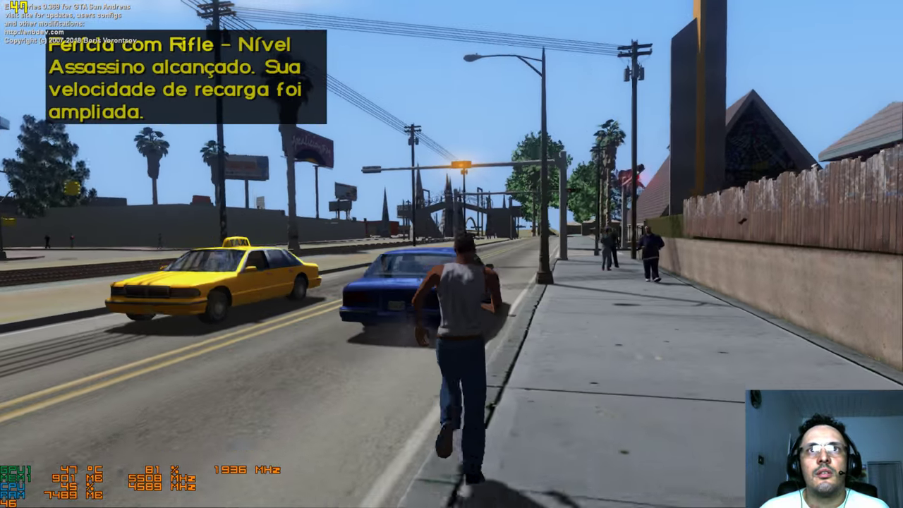
key("w")
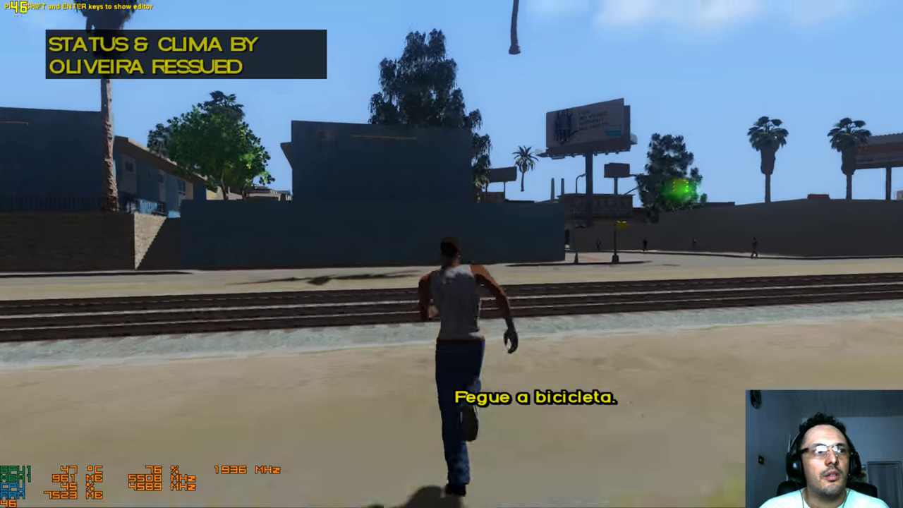
key("w")
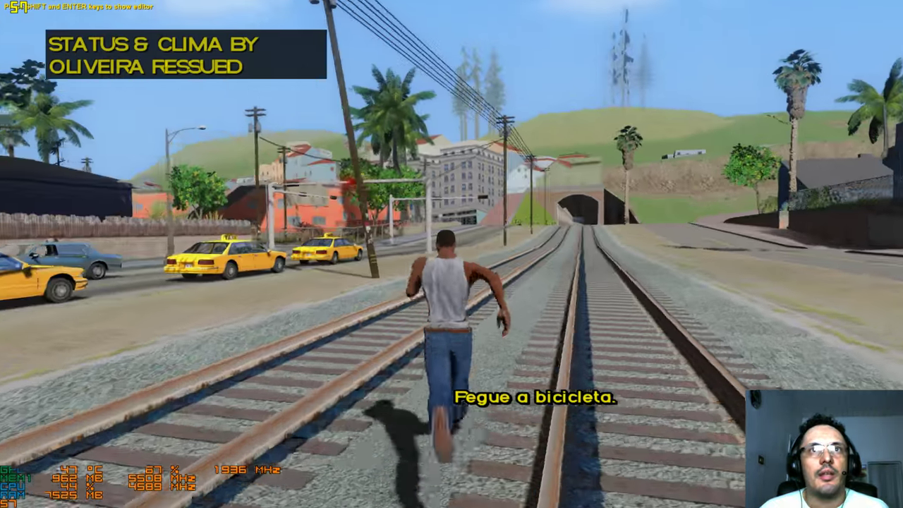
key("w")
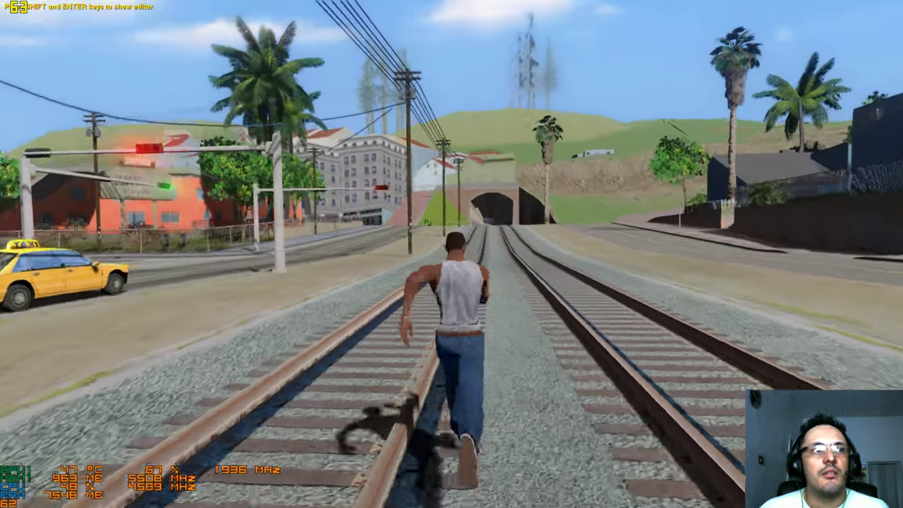
key("w")
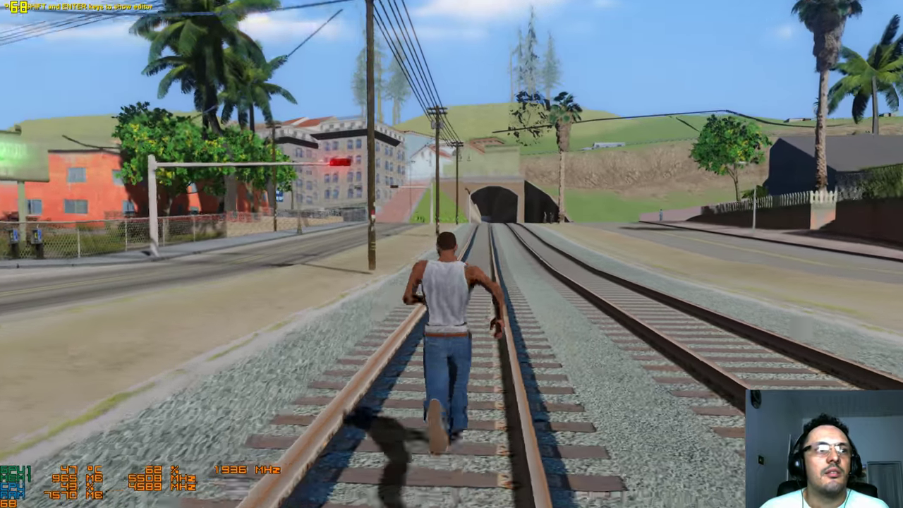
key("w")
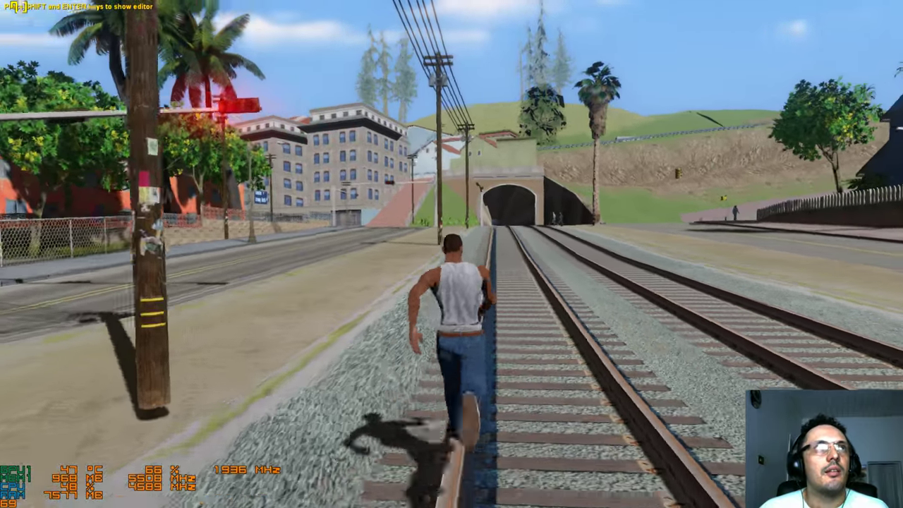
key("w")
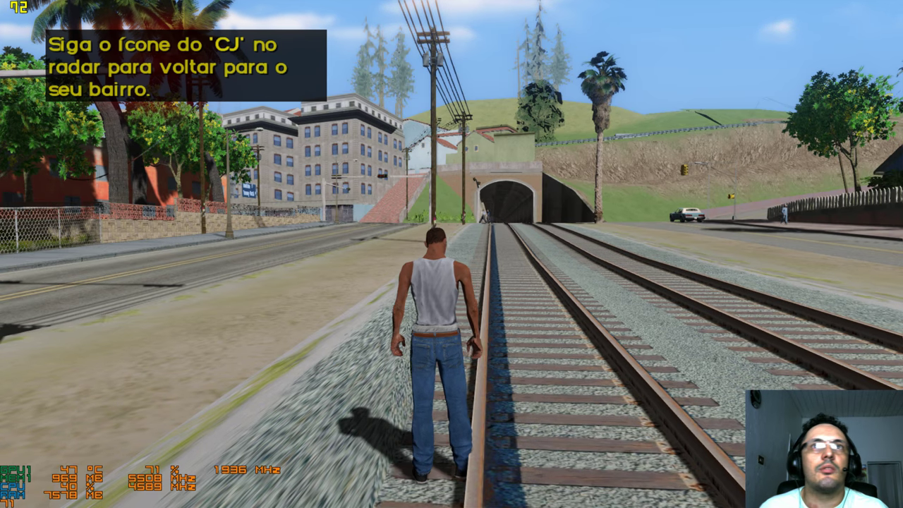
key("d")
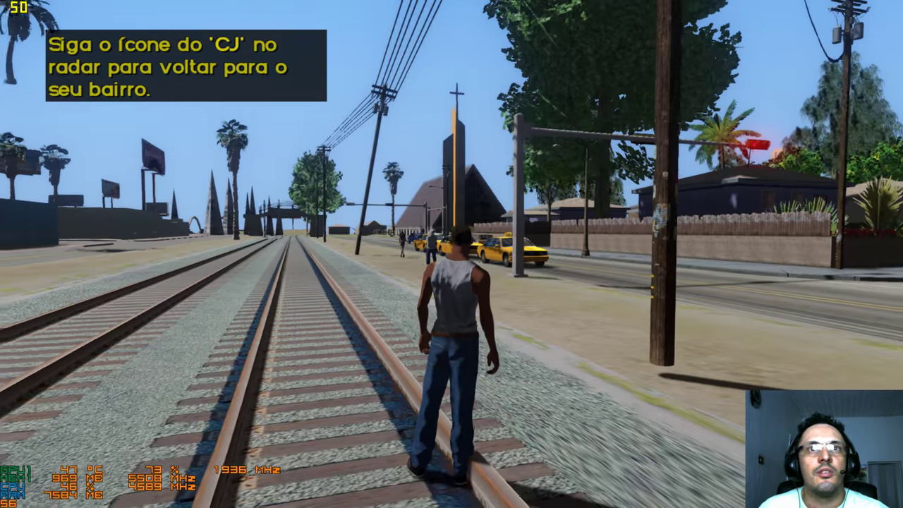
key("a")
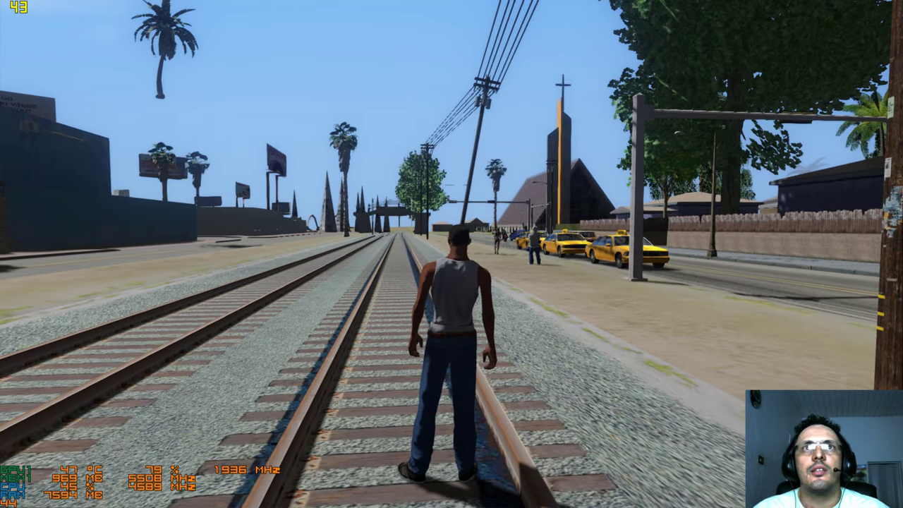
Switch from the game to the file windows and look inside the data folder of 1-Enbseries (High)
key("Escape")
key("super")
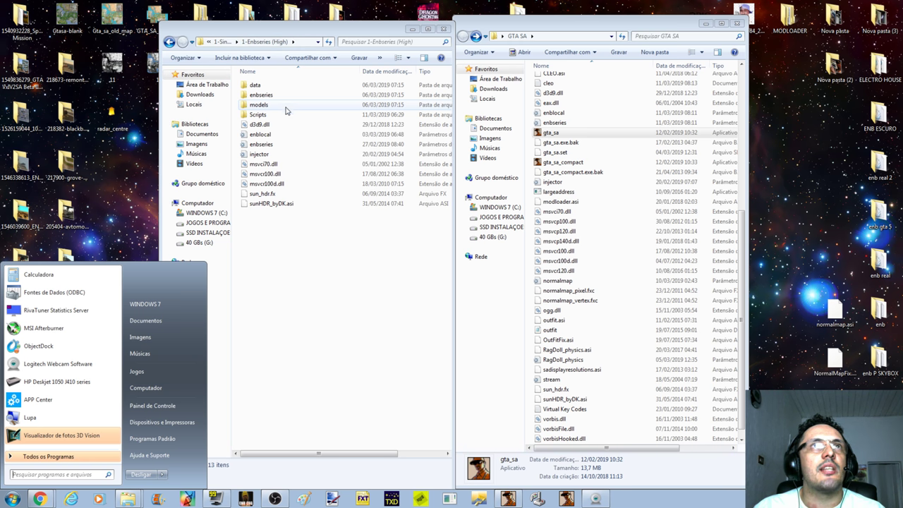
double_click(290, 85)
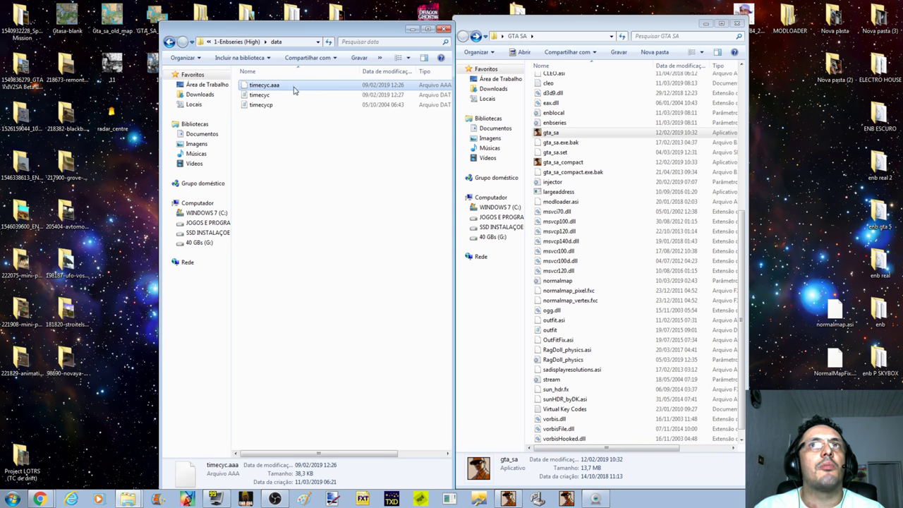
left_click(294, 86)
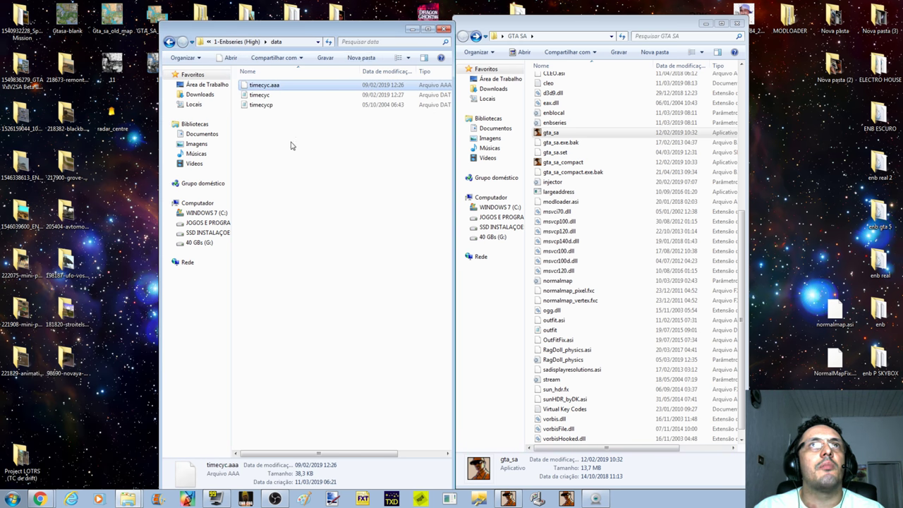
left_click(170, 42)
Open the data RGGSA1.2 folder inside the modloader folder of GTA SA
left_click(593, 173)
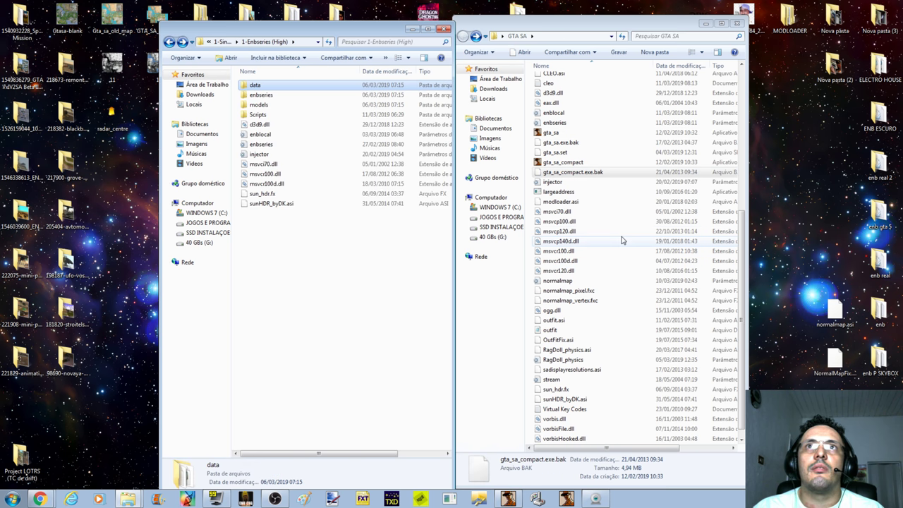
scroll(611, 201, "up", 5)
double_click(568, 148)
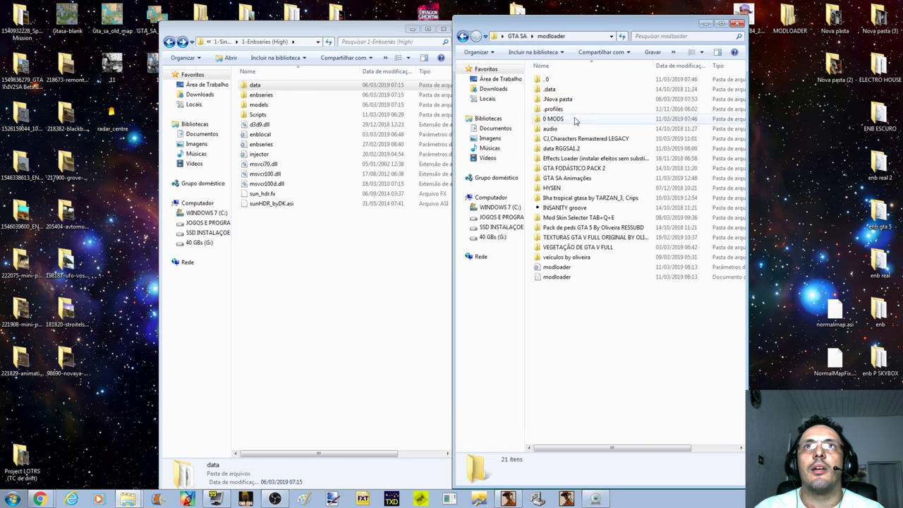
double_click(561, 149)
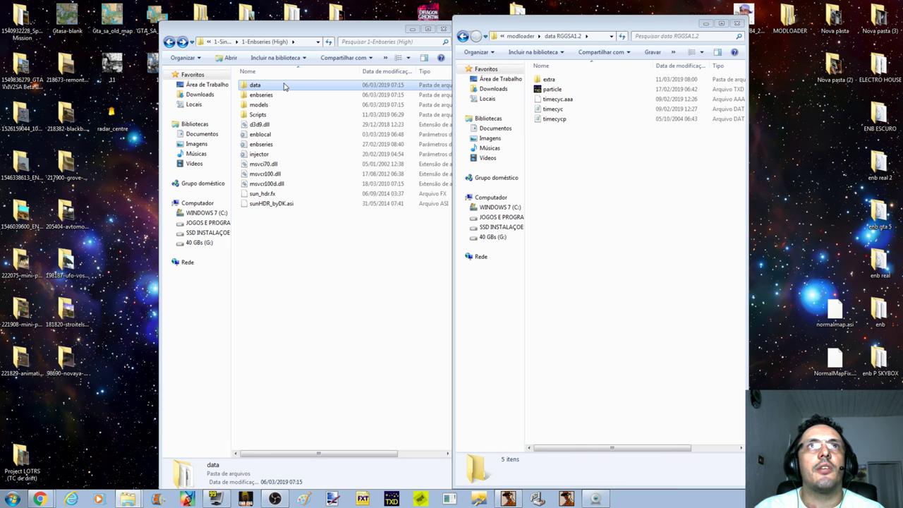
Copy timecyc.aaa, timecyc and timecycp from the 1-Enbseries (High) data folder into data RGGSA1.2, replacing all existing copies
double_click(284, 86)
left_click_drag(327, 84, 272, 145)
right_click(313, 106)
left_click(346, 264)
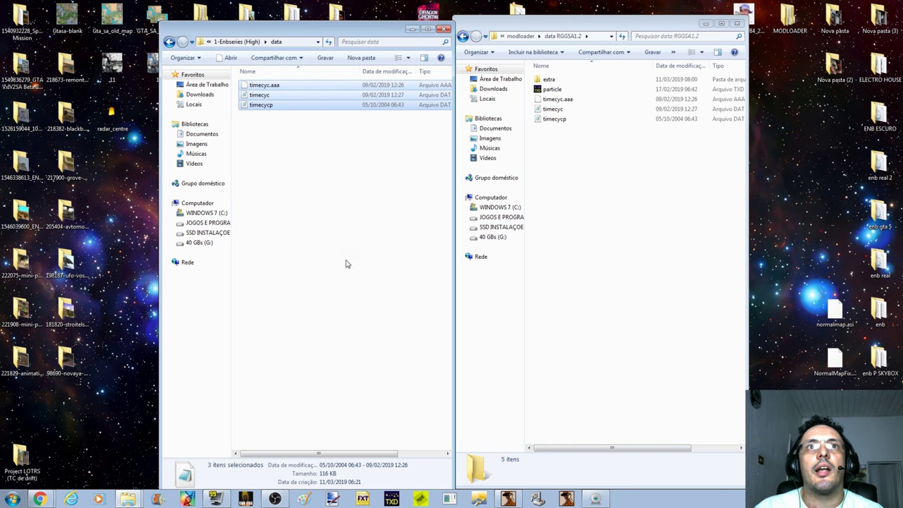
left_click(669, 226)
right_click(669, 225)
left_click(709, 294)
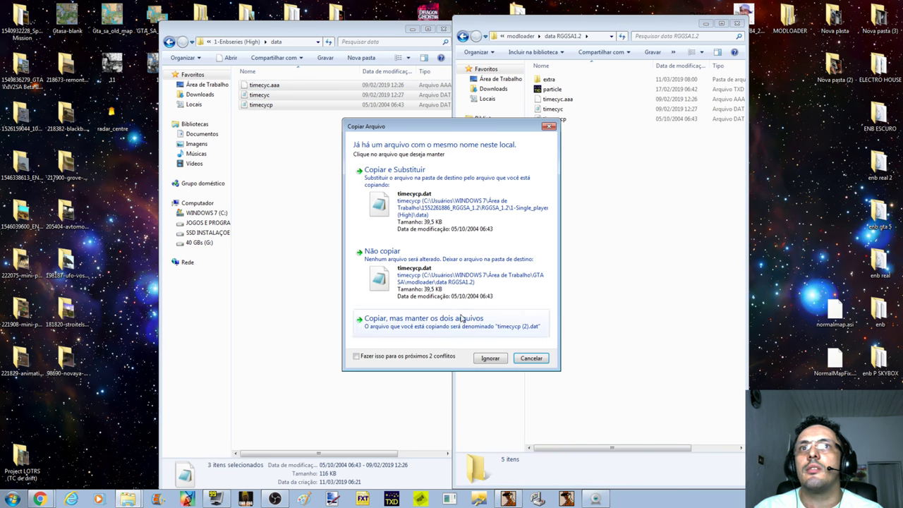
left_click(441, 357)
left_click(436, 216)
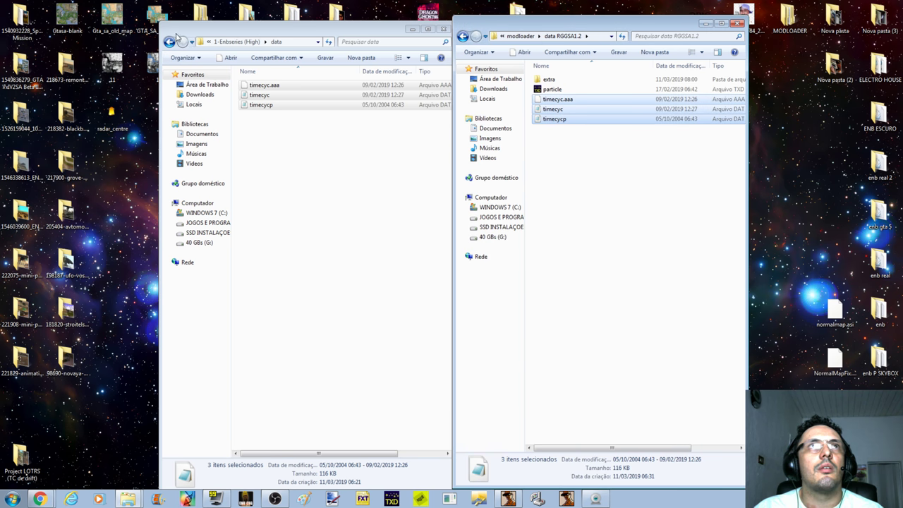
Compare the particle file in the 1-Enbseries (High) models folder with the one in data RGGSA1.2
left_click(169, 42)
left_click(280, 97)
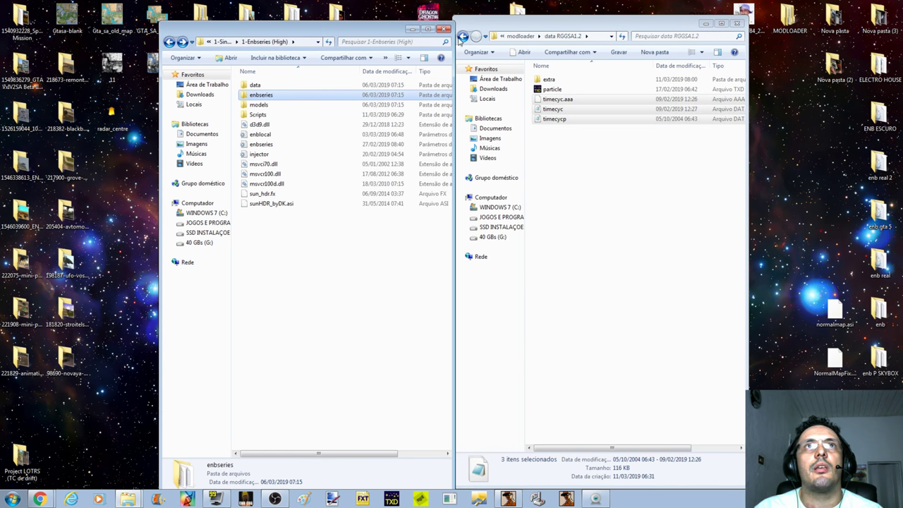
double_click(258, 105)
left_click(262, 92)
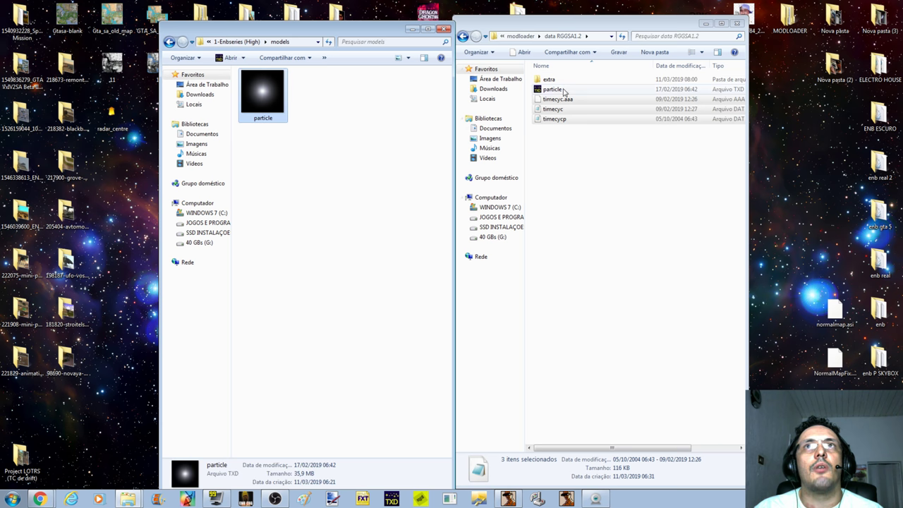
left_click(562, 90)
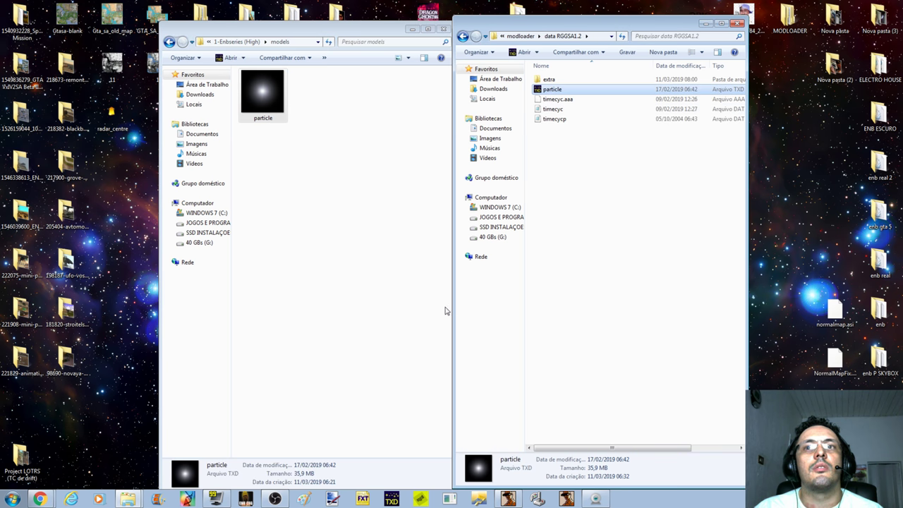
left_click(170, 42)
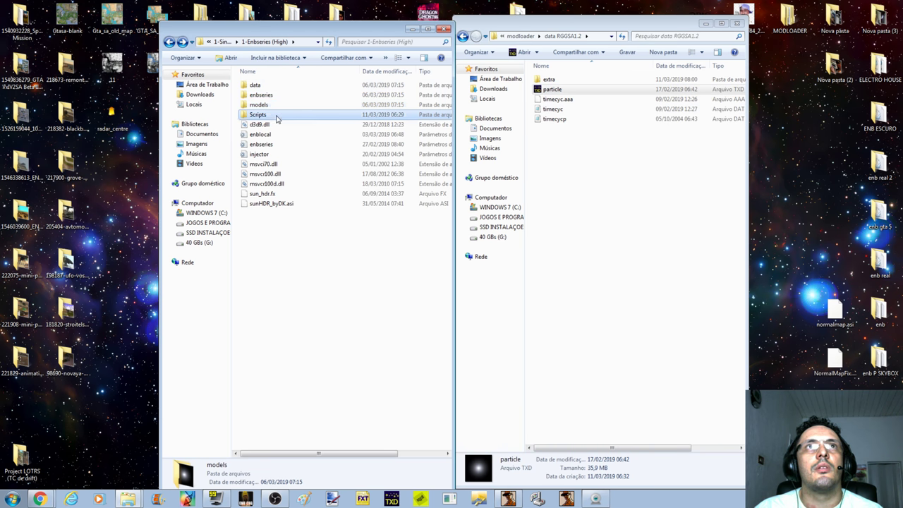
Move Multi-sampling fix.asi from the 1-Enbseries (High) Scripts folder into data RGGSA1.2
double_click(275, 116)
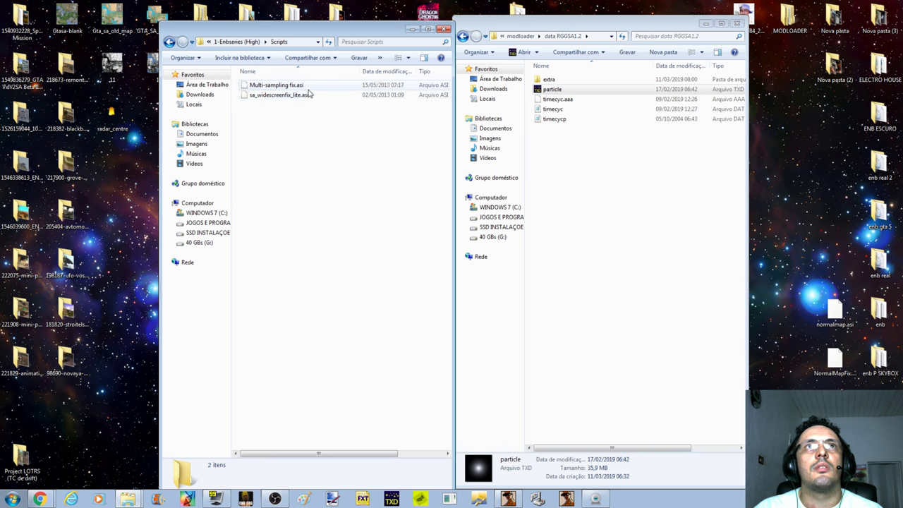
left_click(463, 36)
double_click(612, 141)
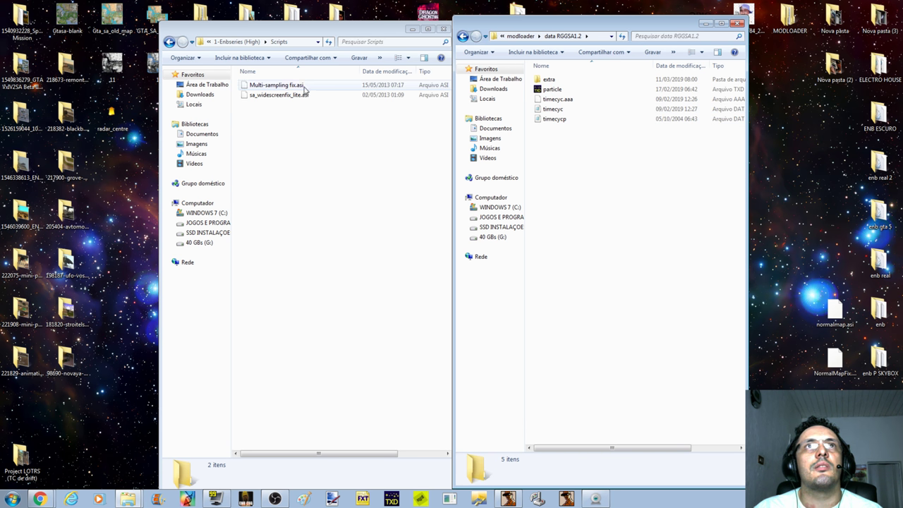
left_click(282, 86)
left_click(628, 235)
key("ctrl+v")
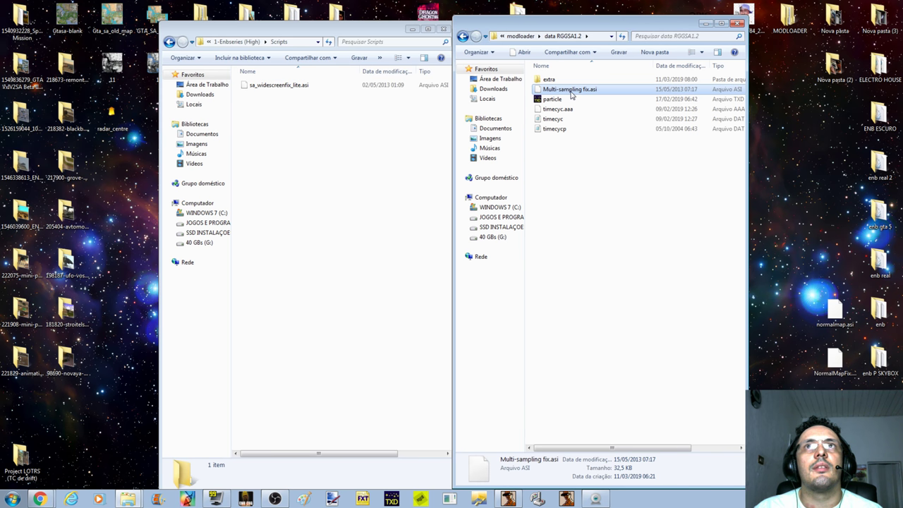
Copy the name of Multi-sampling fix.asi, search Google for multi-sampling fix.asi in a new Chrome tab, and examine the SA-MP mention
left_click(572, 94)
key("ctrl+c")
right_click(571, 89)
left_click(596, 122)
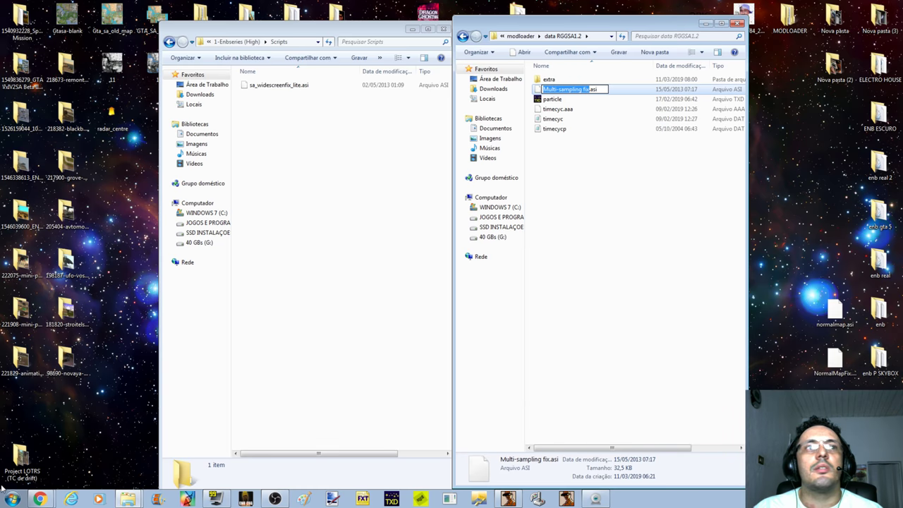
left_click(50, 503)
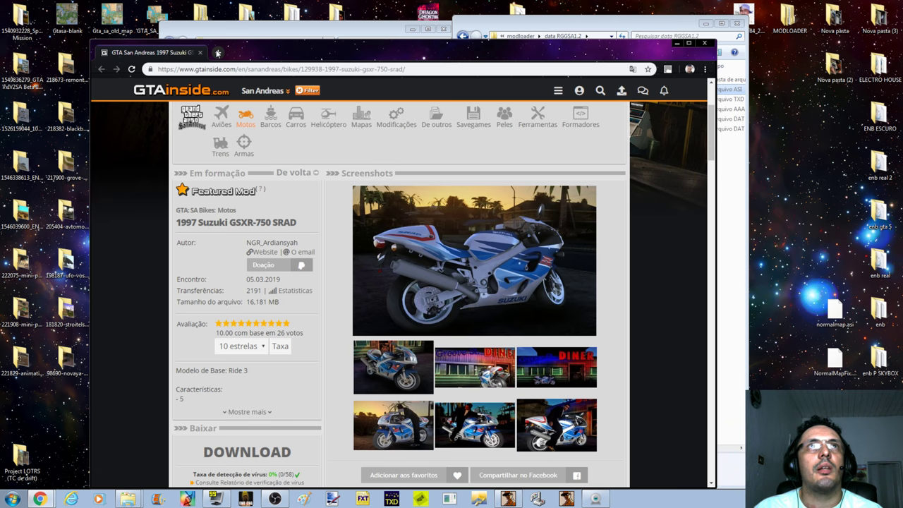
left_click(213, 52)
right_click(235, 67)
left_click(263, 115)
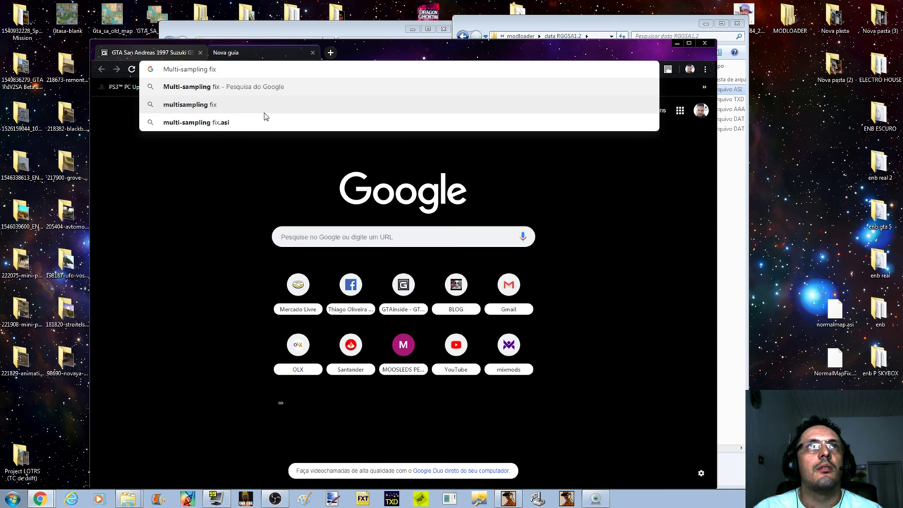
left_click(246, 122)
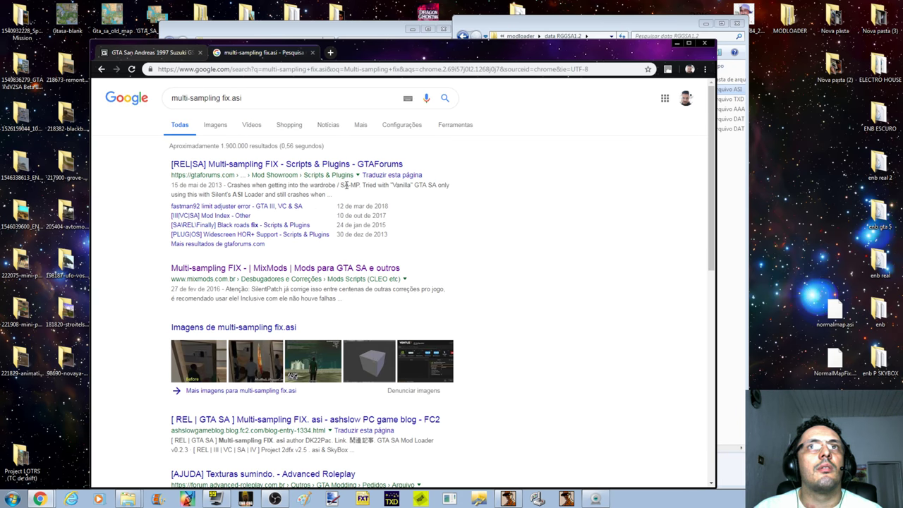
left_click_drag(359, 186, 339, 186)
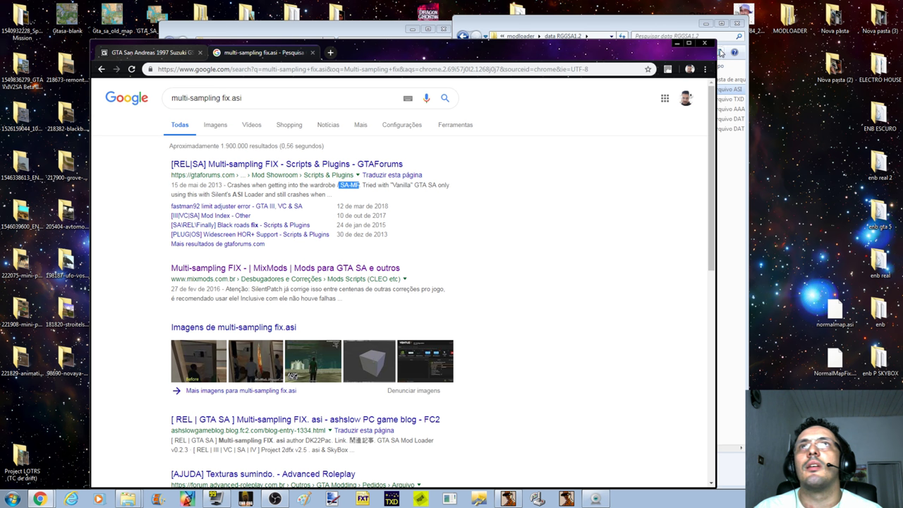
left_click(677, 45)
Undo the move of Multi-sampling fix.asi and return to the 1-Enbseries (High) folder
right_click(408, 178)
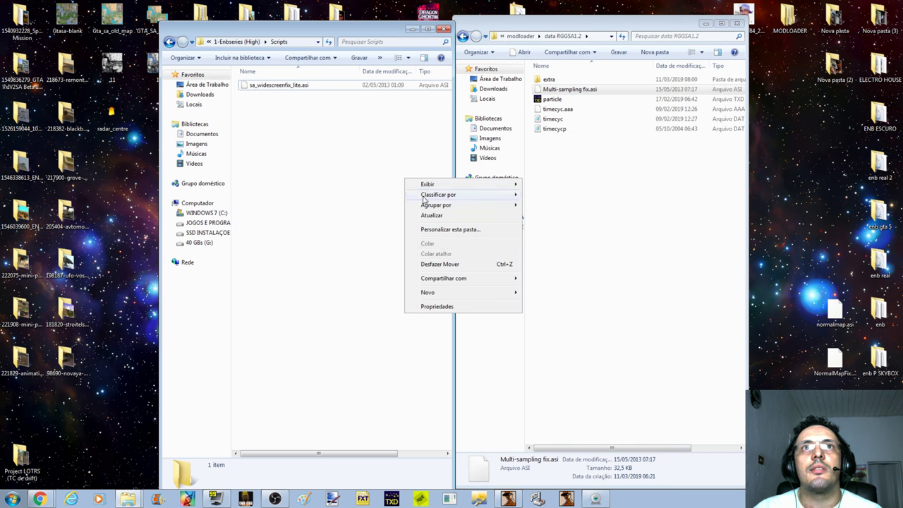
left_click(444, 264)
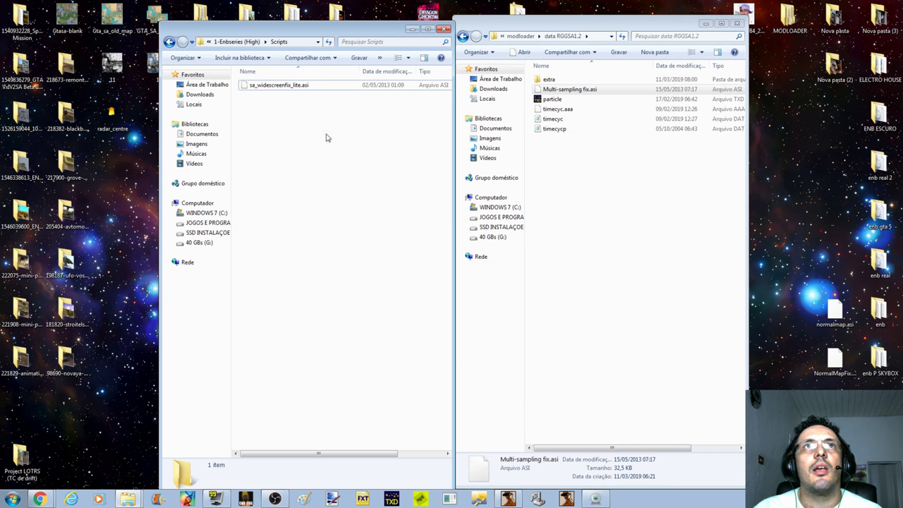
left_click(169, 41)
Copy enblocal, enbseries and injector from 1-Enbseries (High) into the GTA SA root folder, replacing the existing files
left_click(463, 36)
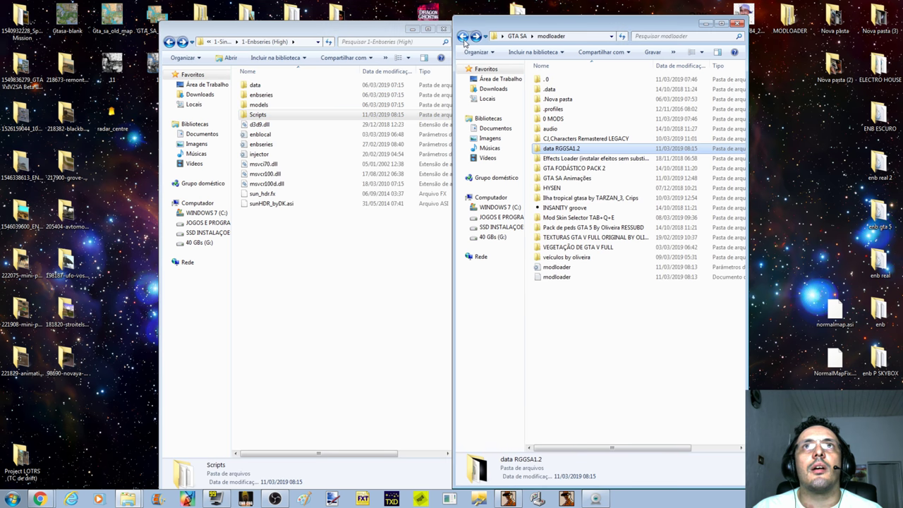
left_click(463, 36)
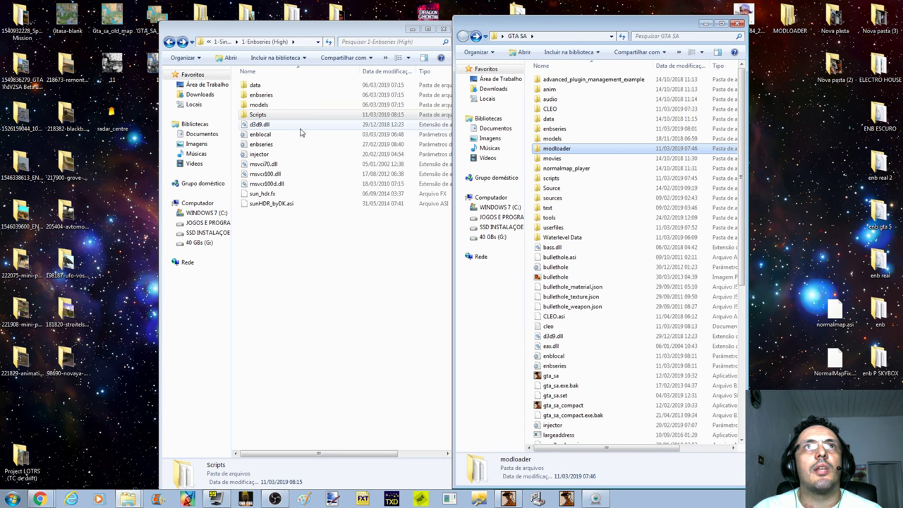
left_click_drag(288, 134, 287, 156)
right_click(288, 147)
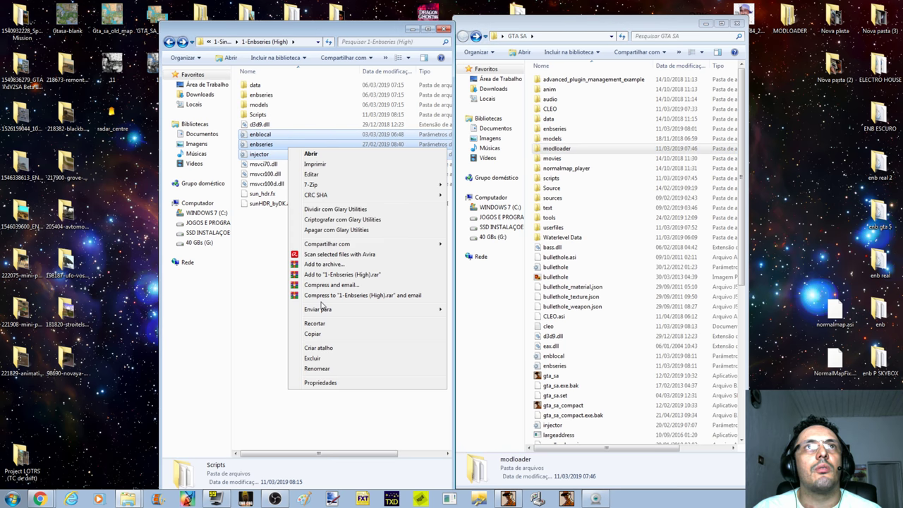
left_click(300, 331)
right_click(619, 244)
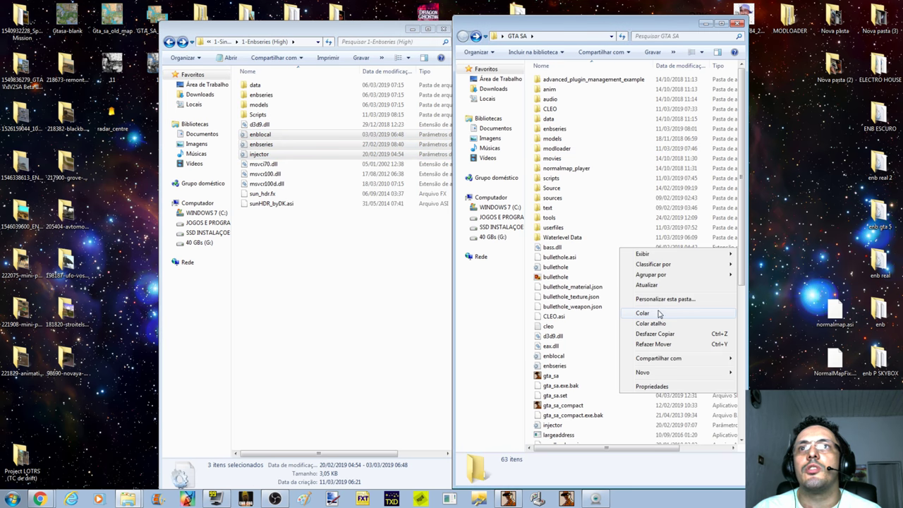
left_click(658, 312)
left_click(451, 244)
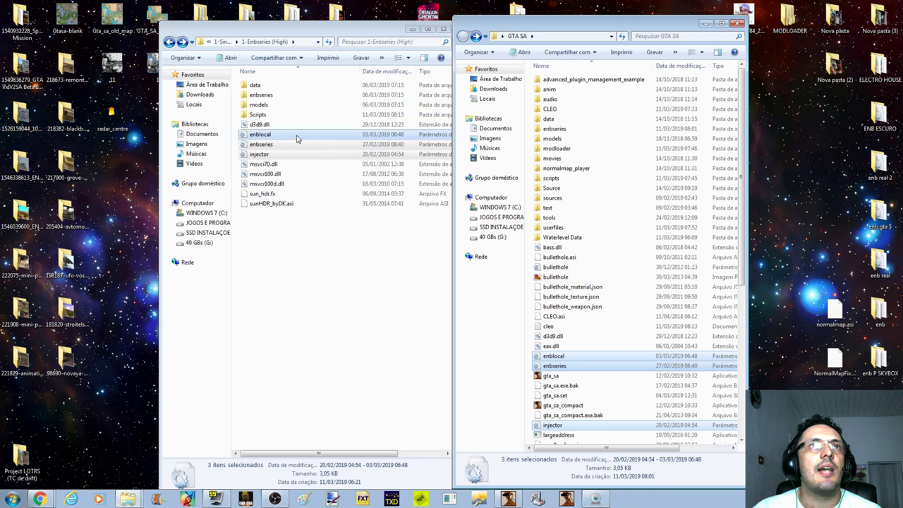
Copy the enbseries folder into the GTA SA root folder, merging it, replacing all duplicate files and skipping the in-use folder
left_click(270, 97)
double_click(271, 98)
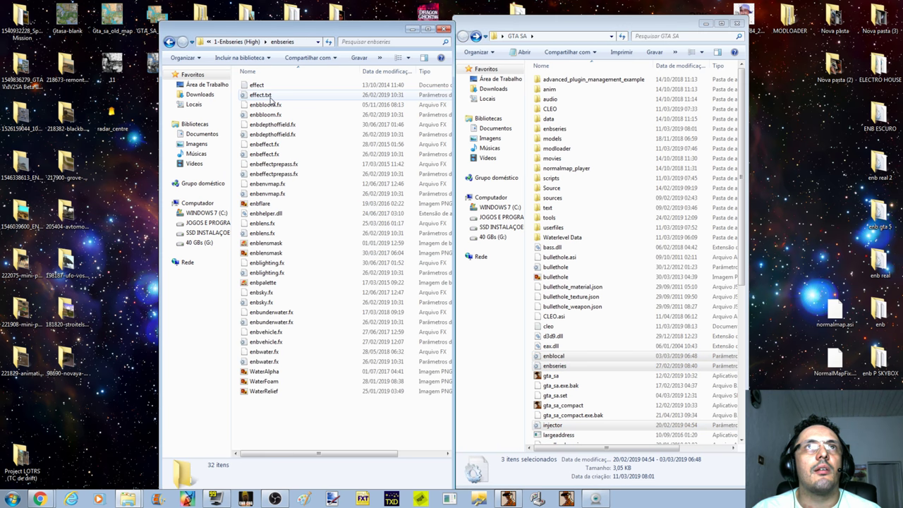
left_click(169, 42)
right_click(265, 95)
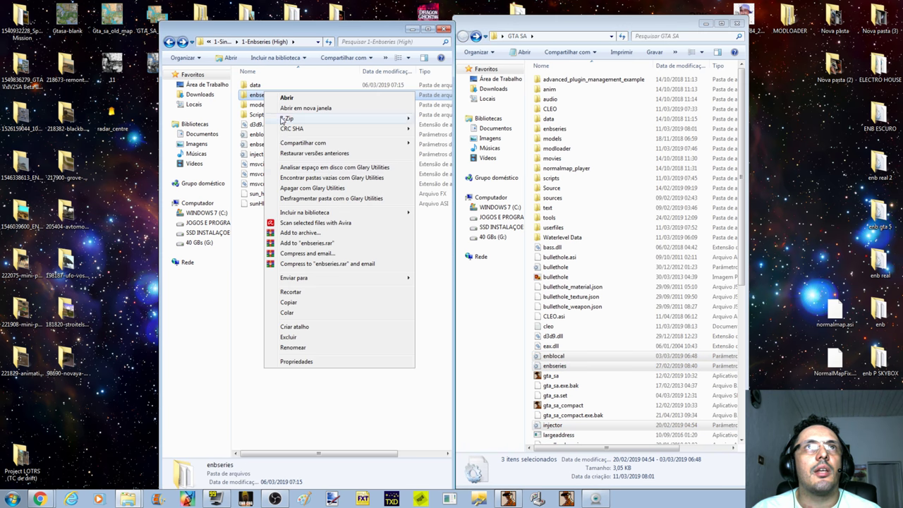
left_click(289, 302)
right_click(591, 185)
left_click(611, 246)
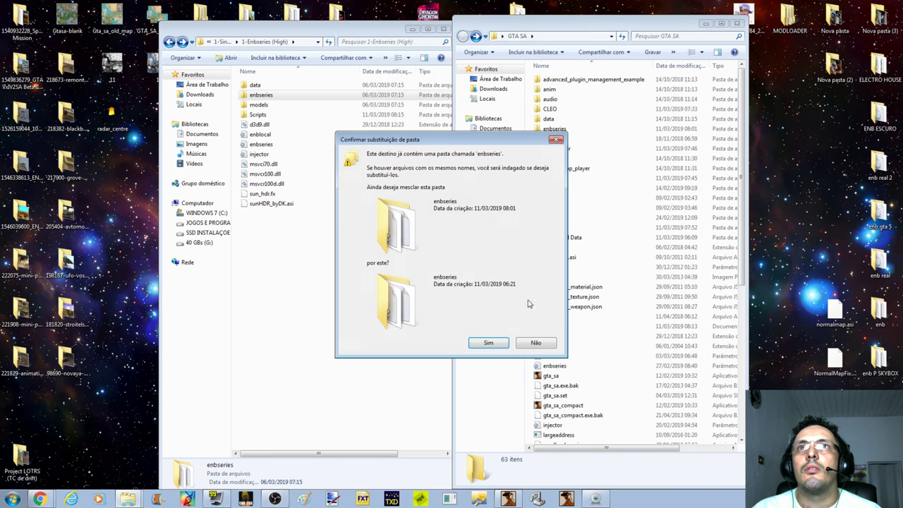
left_click(479, 344)
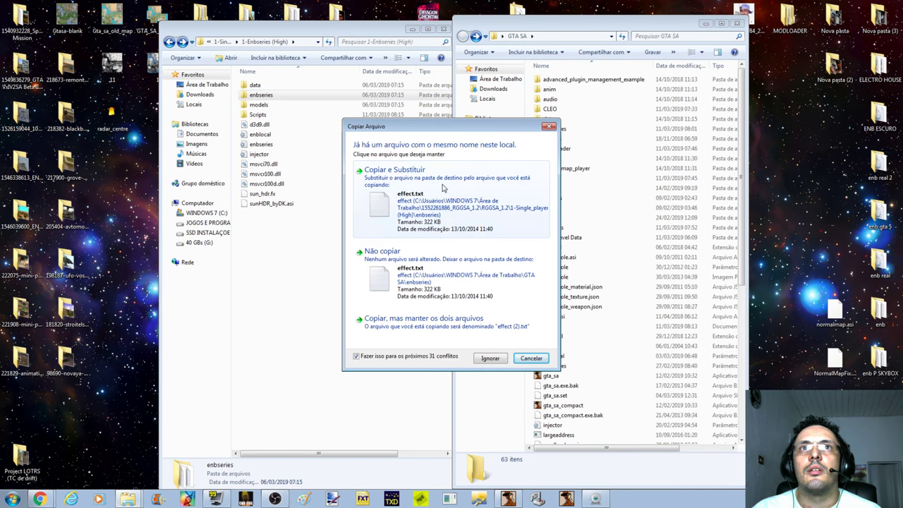
left_click(395, 180)
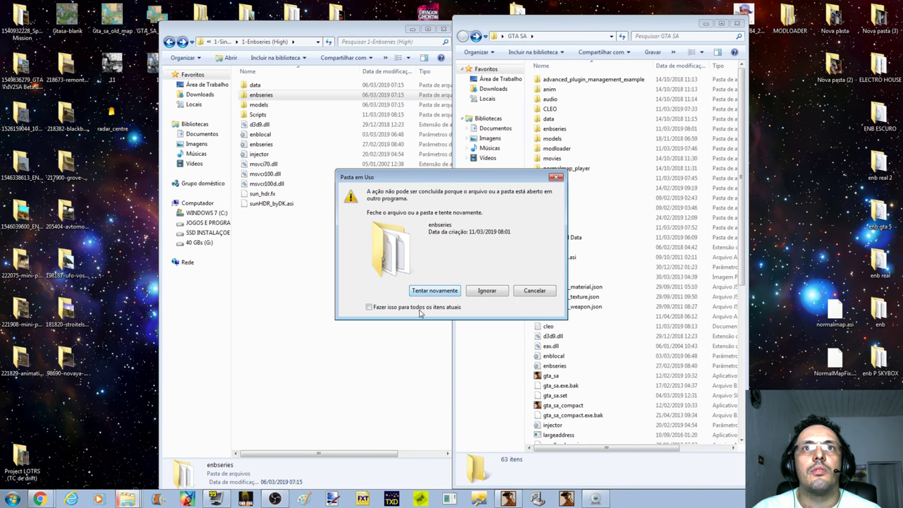
left_click(421, 309)
left_click(490, 290)
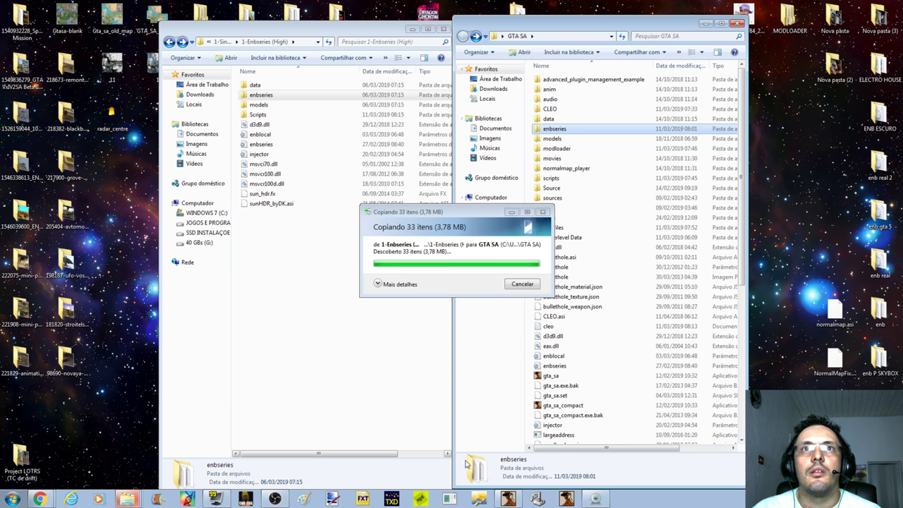
Switch to the running GTA San Andreas game and resume play
left_click(508, 499)
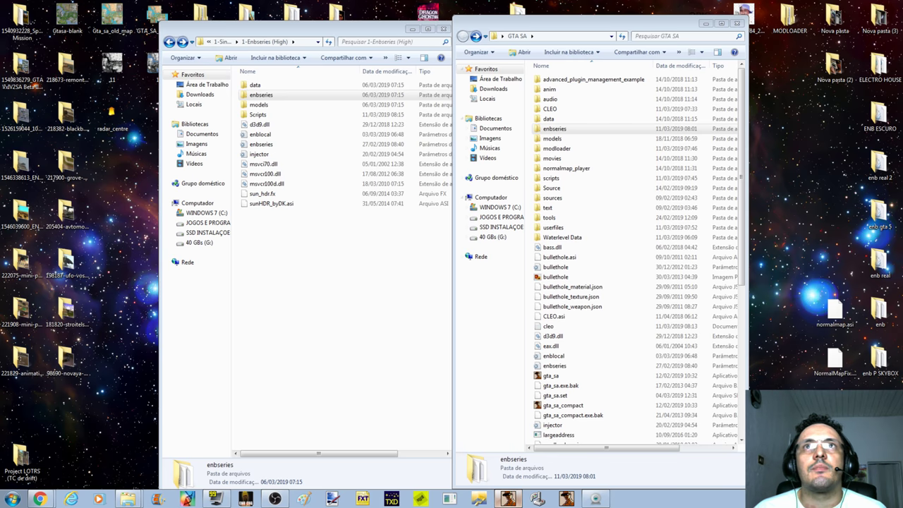
key("Escape")
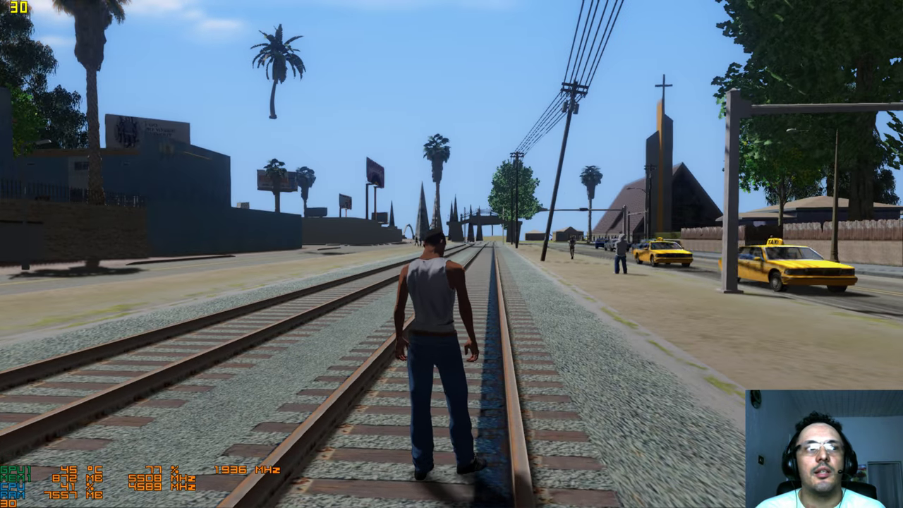
key("w")
key("w")
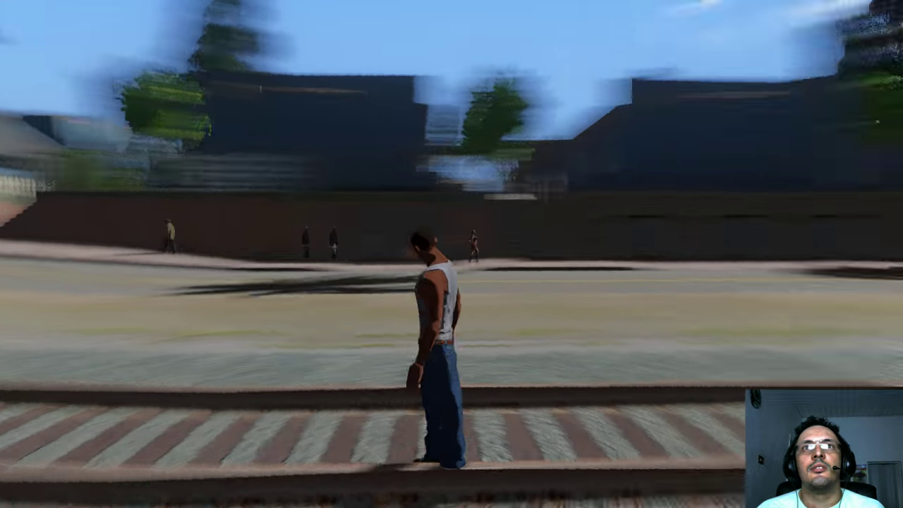
key("w")
key("a")
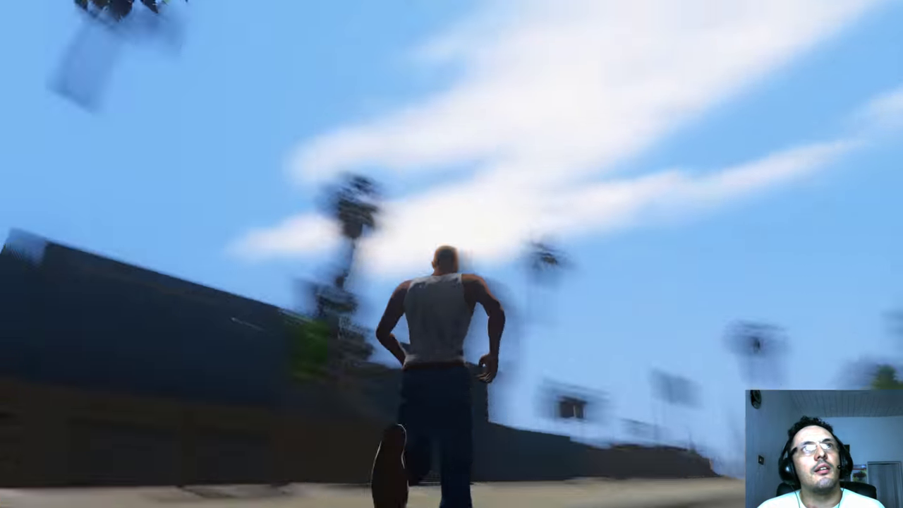
key("w")
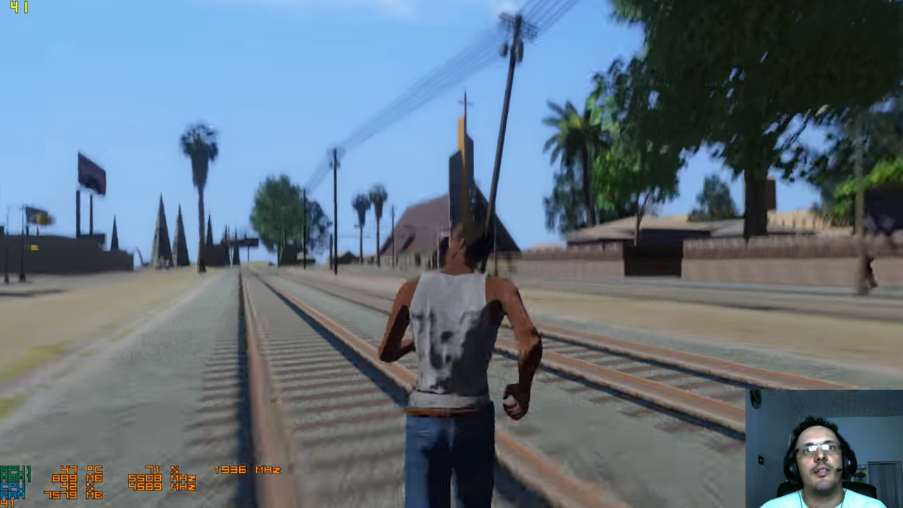
key("a")
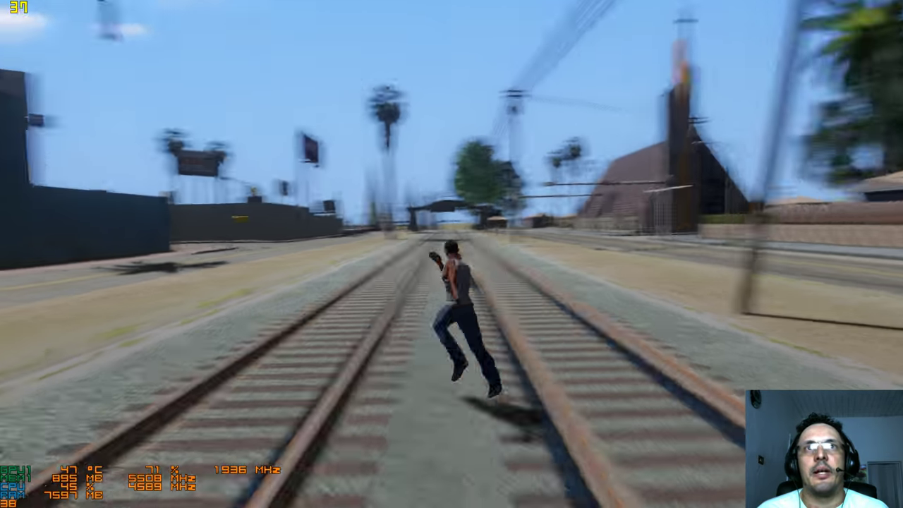
key("a")
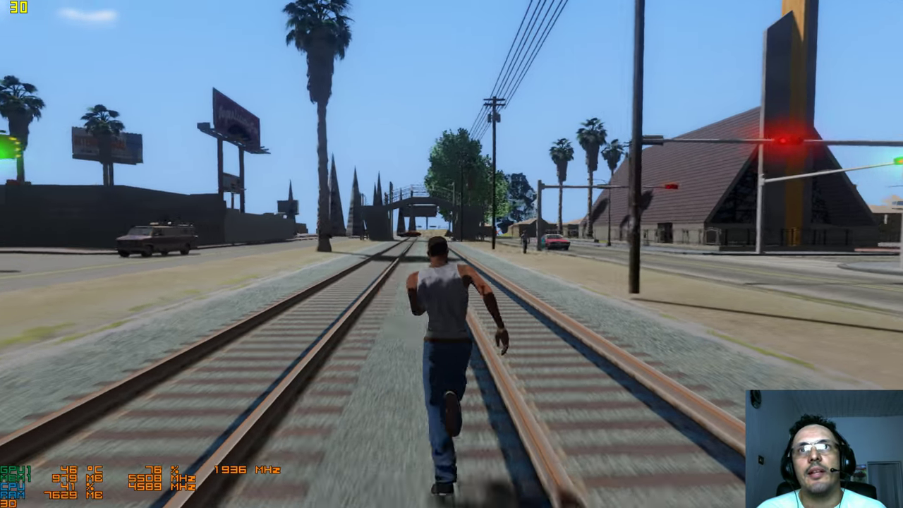
key("d")
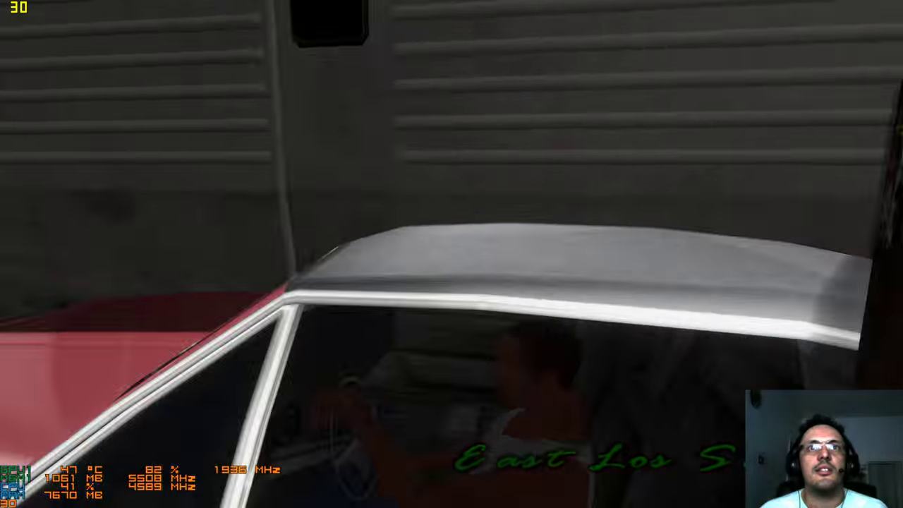
key("w")
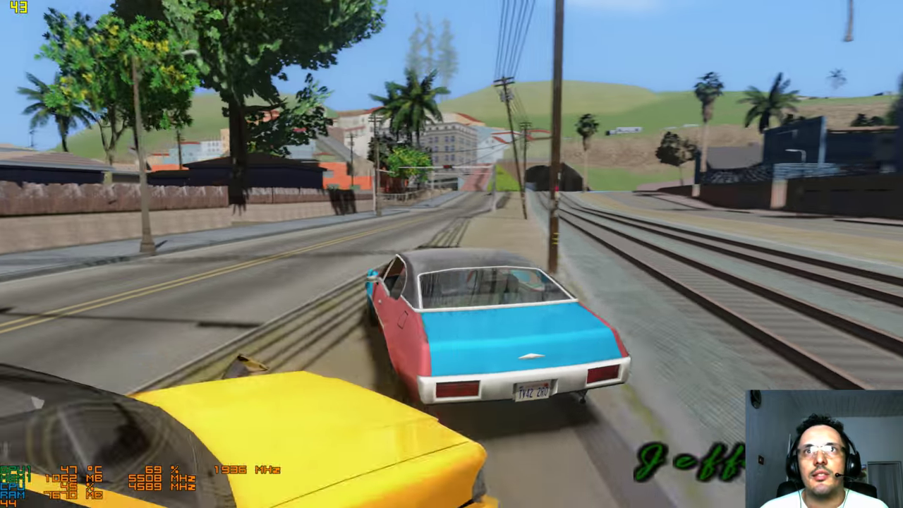
key("d")
key("d")
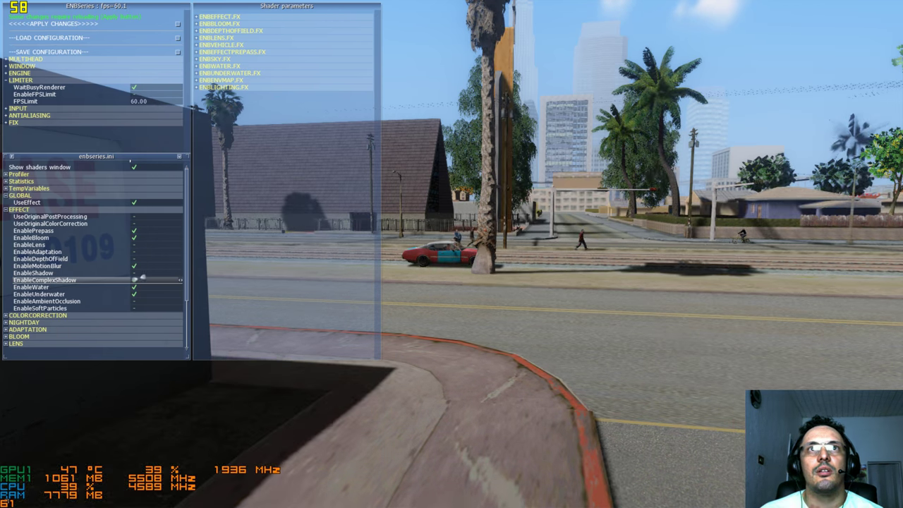
Turn off WaitBusyRenderer and turn on EnableAmbientOcclusion in the ENBSeries settings while driving the red and blue car
key("v")
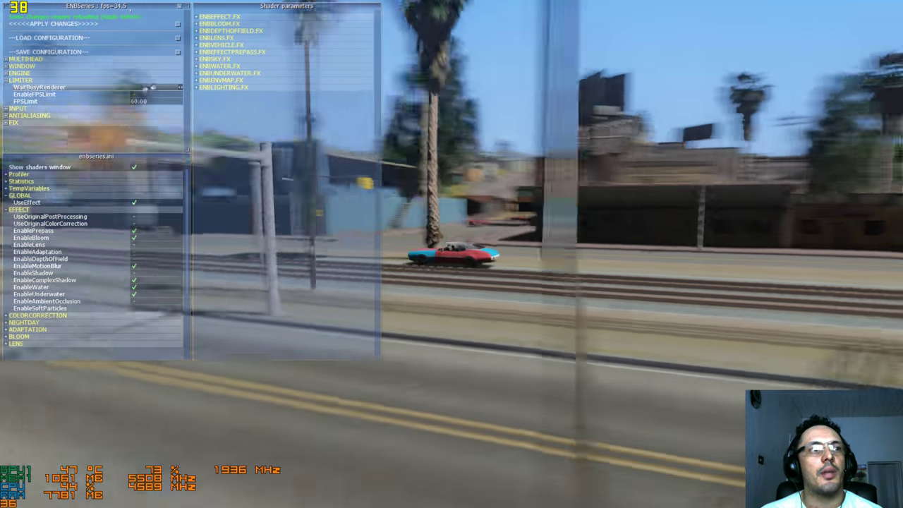
left_click(145, 89)
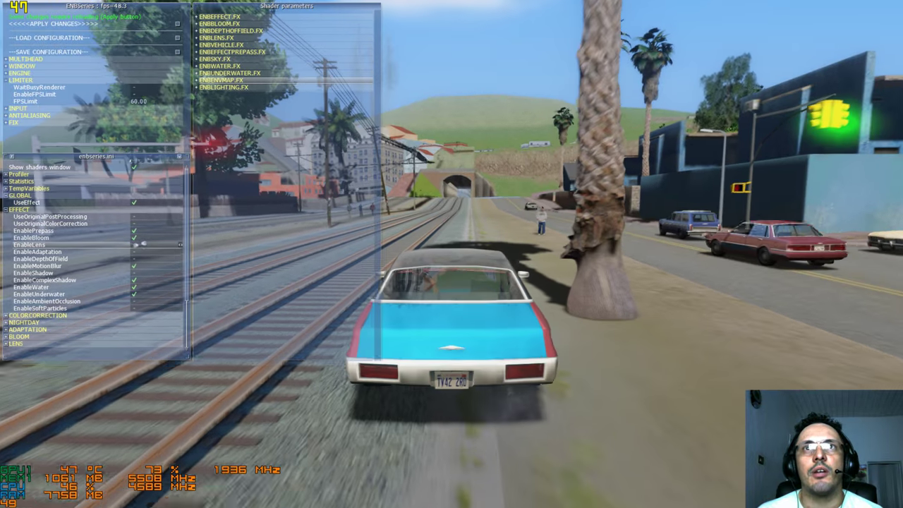
key("d")
key("a")
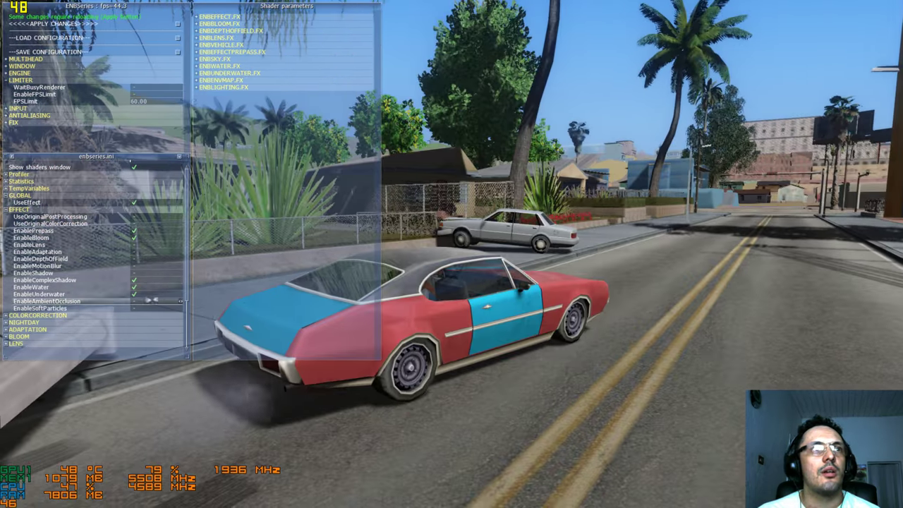
left_click(151, 300)
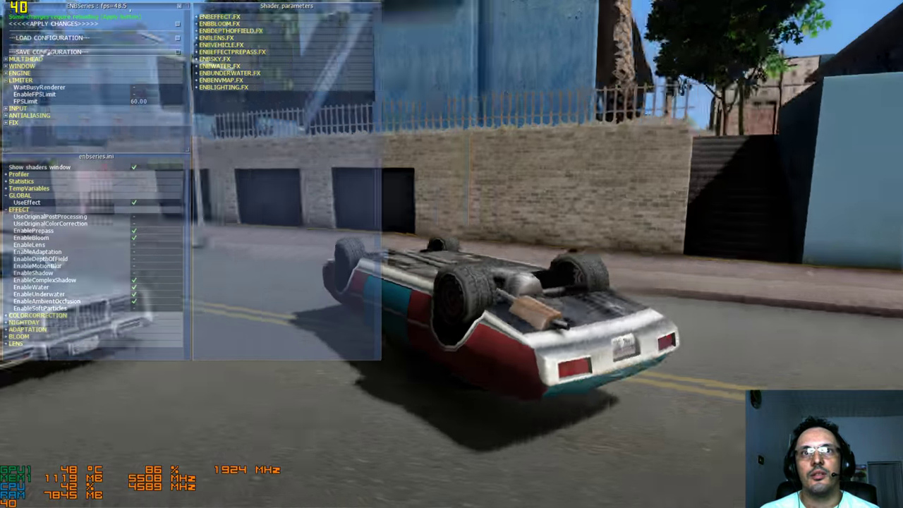
Take the orange sports car and drive it beside the railway, cycling camera views, to examine the graphics with ambient occlusion
key("w")
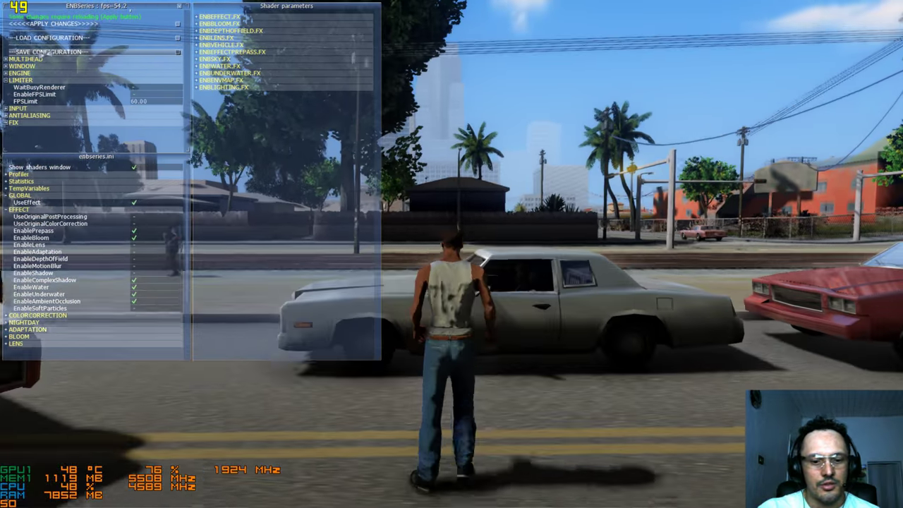
key("Return")
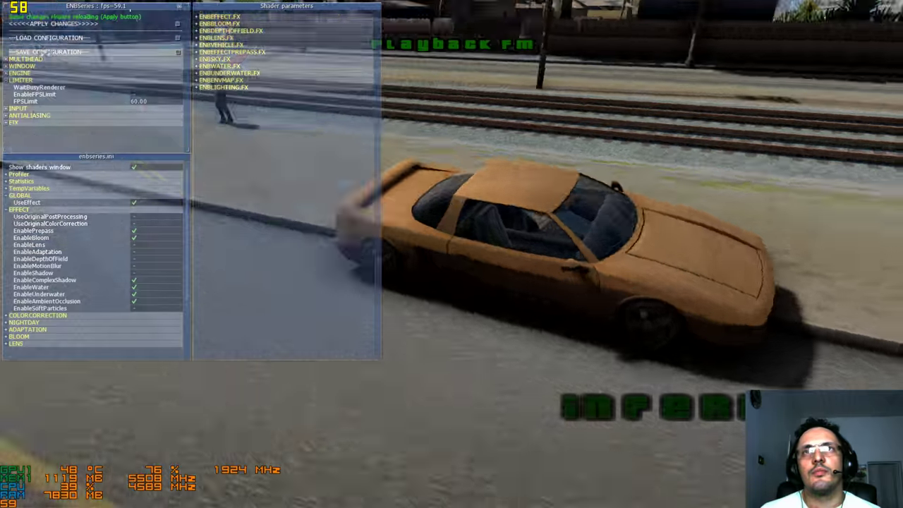
key("w")
key("a")
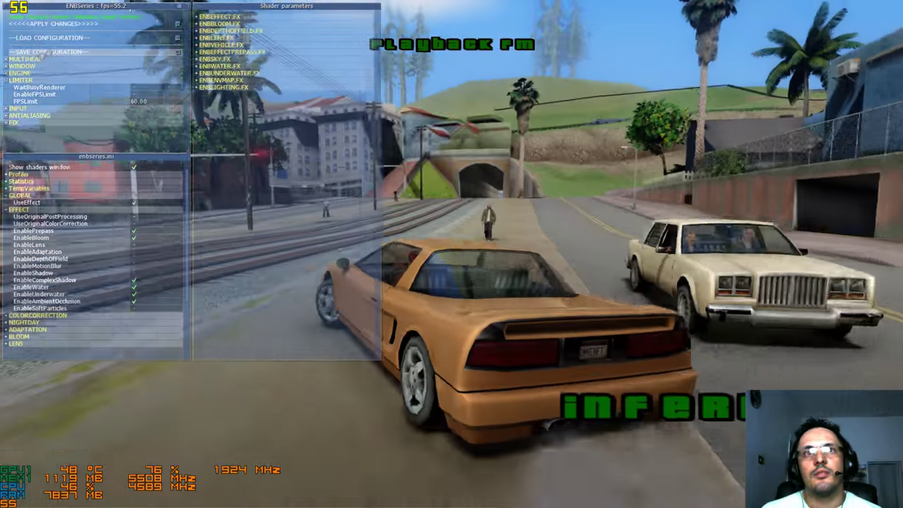
key("v")
key("v")
key("v")
key("v")
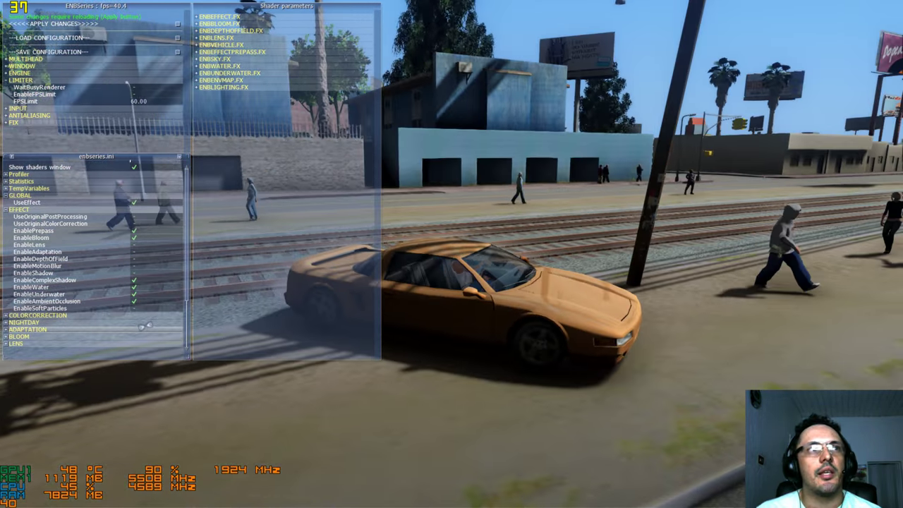
key("w")
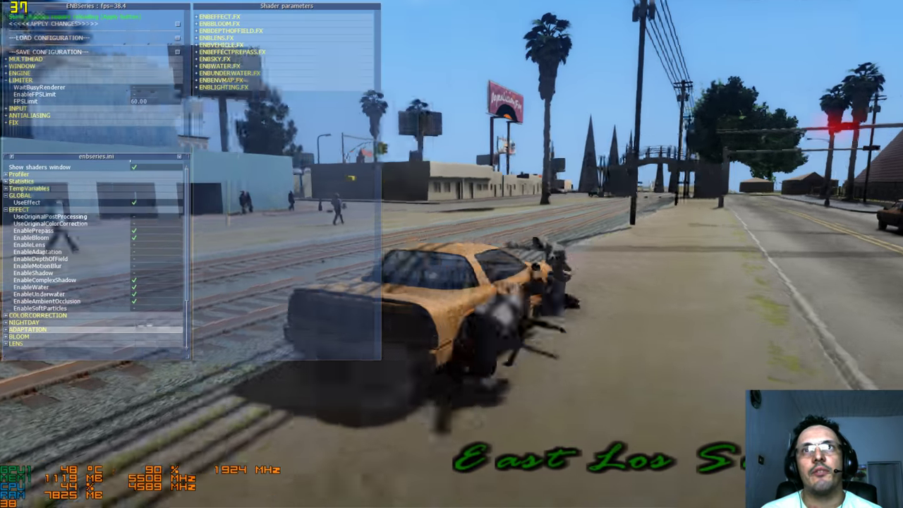
key("w")
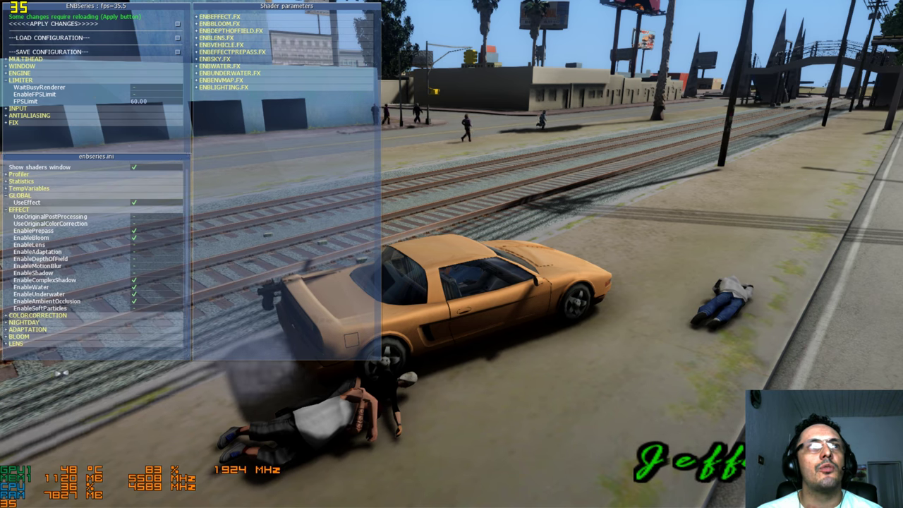
Expand the COLORCORRECTION section of enbseries.ini in the ENBSeries editor and set Brightness to 1.10
left_click(127, 316)
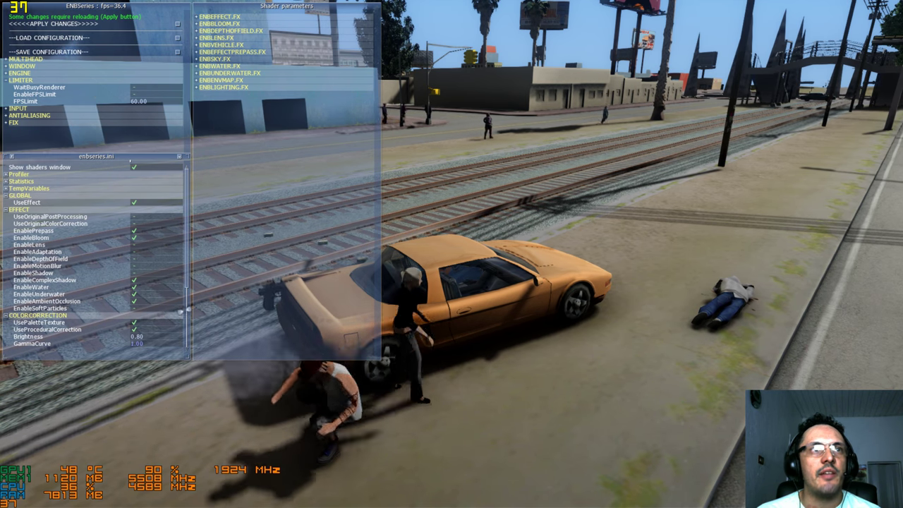
key("Down")
key("Down")
key("Down")
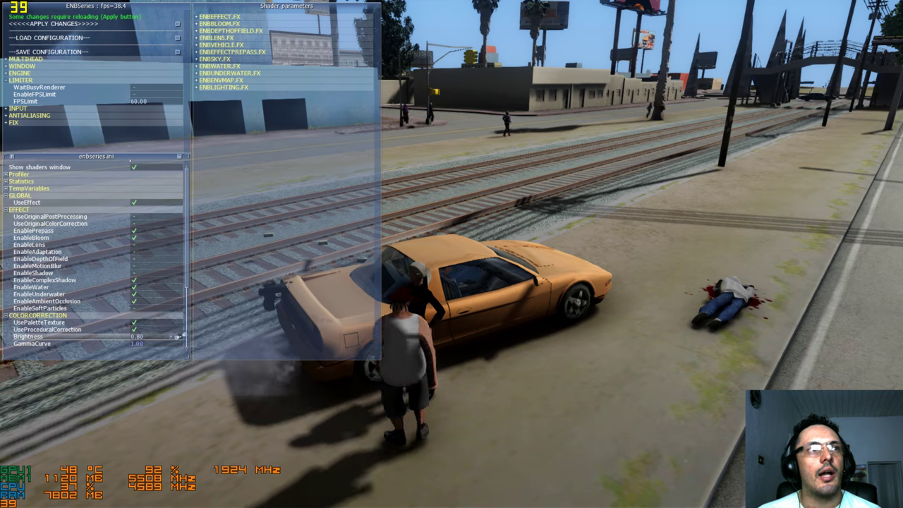
left_click(86, 315)
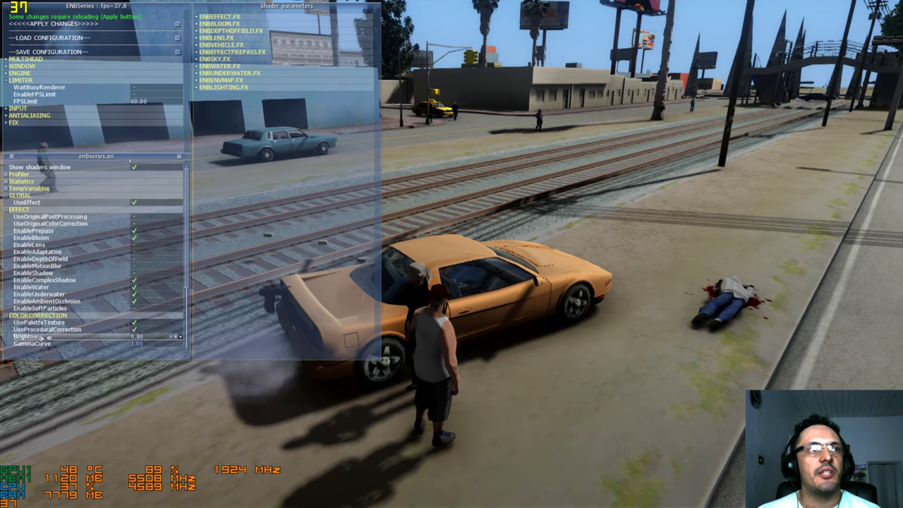
mouse_move(181, 337)
left_mouse_down()
mouse_move(223, 331)
mouse_move(180, 336)
left_mouse_up()
left_click_drag(217, 295, 225, 309)
left_click_drag(180, 337, 180, 337)
left_click_drag(225, 300, 225, 300)
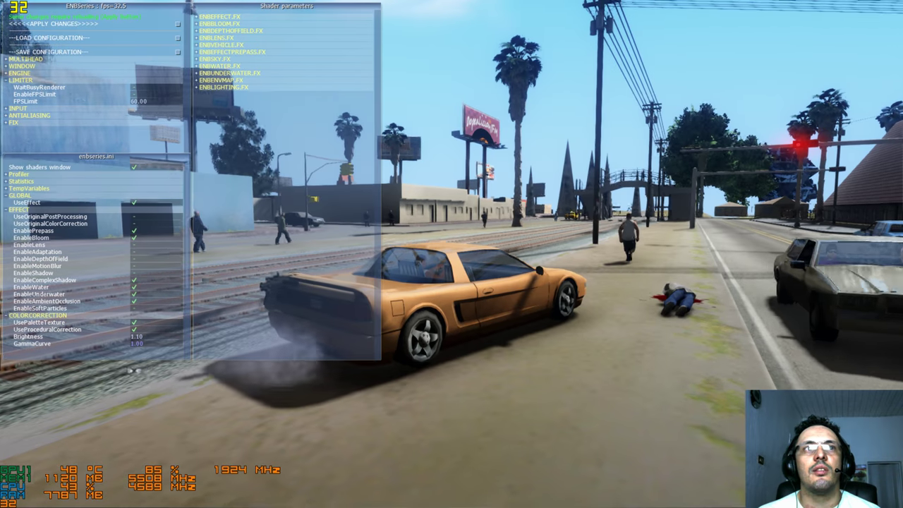
Set COLORCORRECTION Brightness to 1.20 and GammaCurve to 1.10 in the enbseries.ini settings
left_click_drag(180, 337, 180, 337)
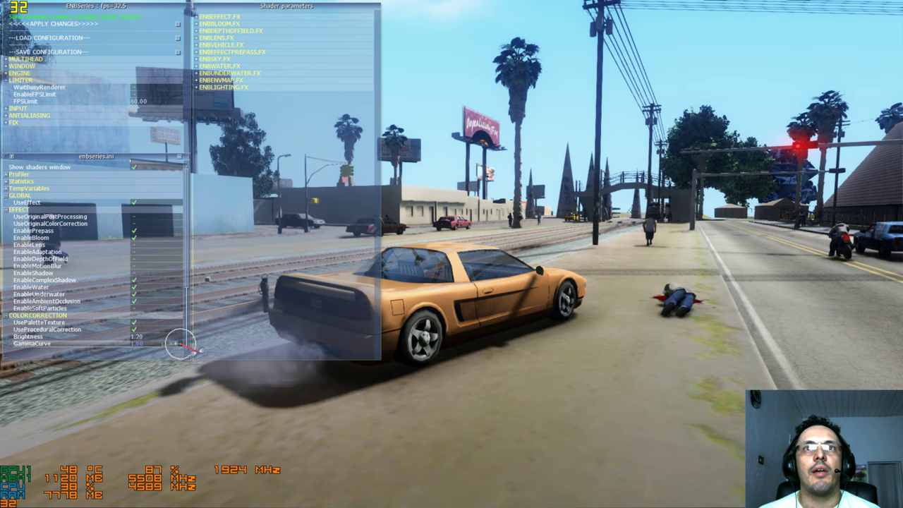
left_click_drag(197, 346, 196, 347)
left_click(181, 337)
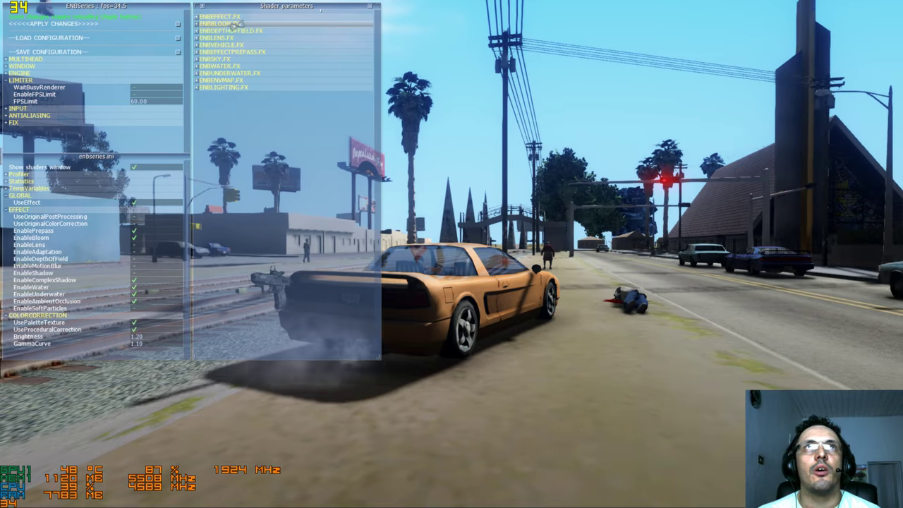
Expand the ENBBLOOM.FX shader parameters and leave only Bloomtex 6512X, 6512Y and 6512Z enabled
left_click(237, 24)
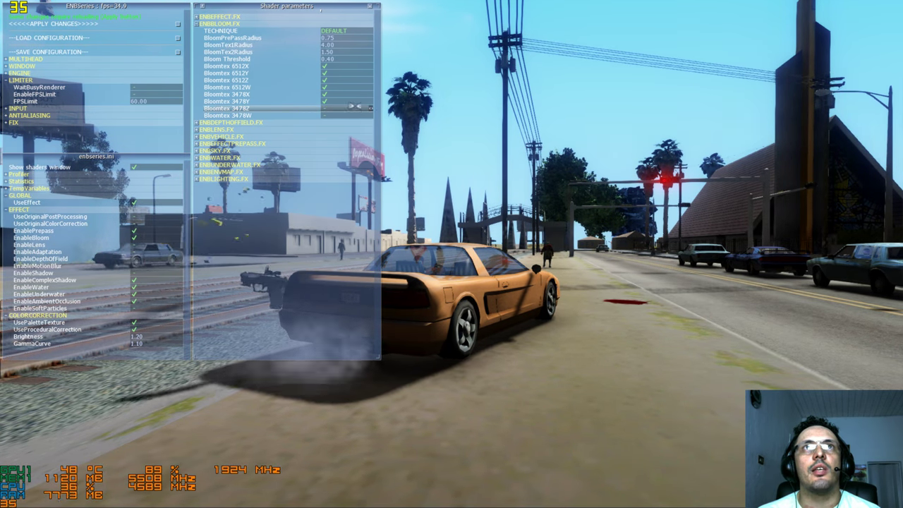
left_click(356, 101)
left_click(357, 94)
left_click(359, 87)
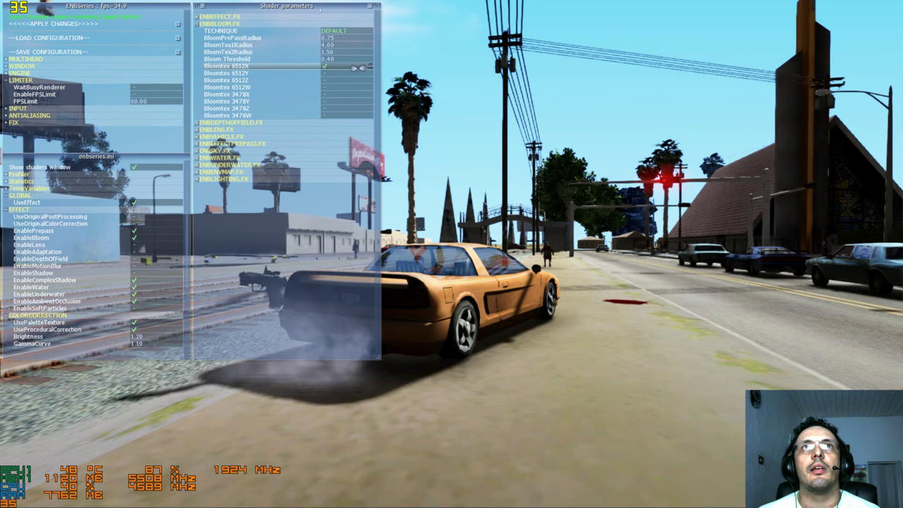
left_click(357, 66)
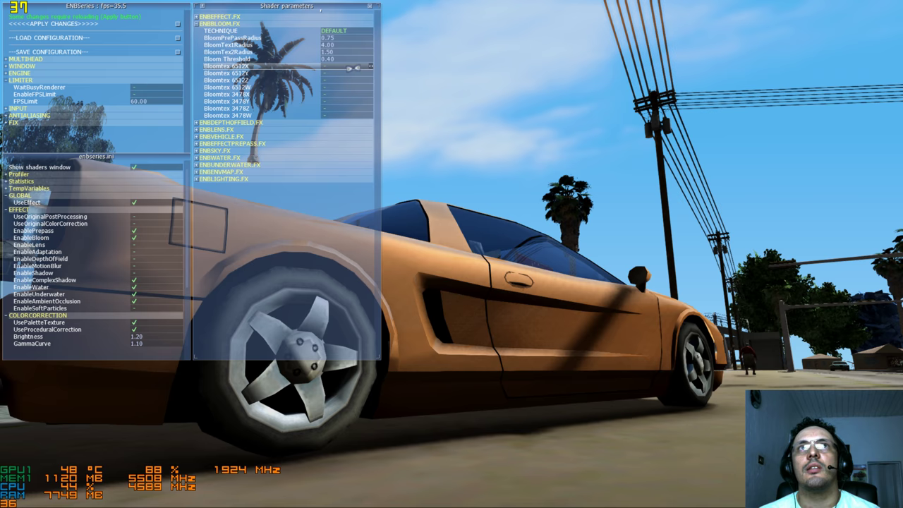
left_click(351, 67)
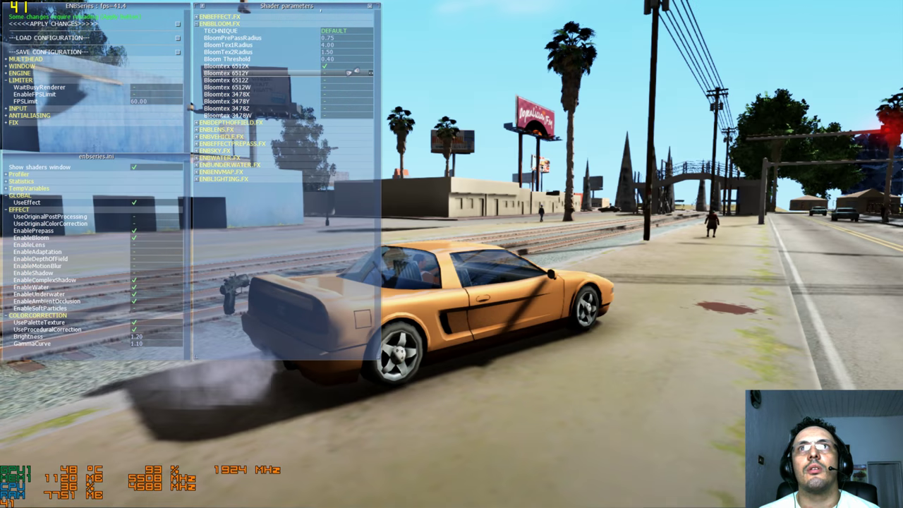
left_click(351, 72)
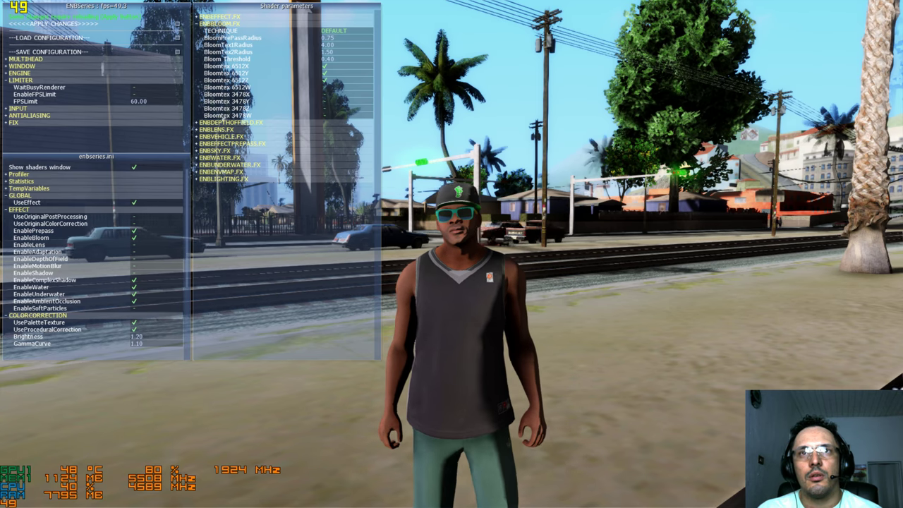
Walk the character beside the railway and near the orange car to examine the graphics with the adjusted bloom and color correction
key("w")
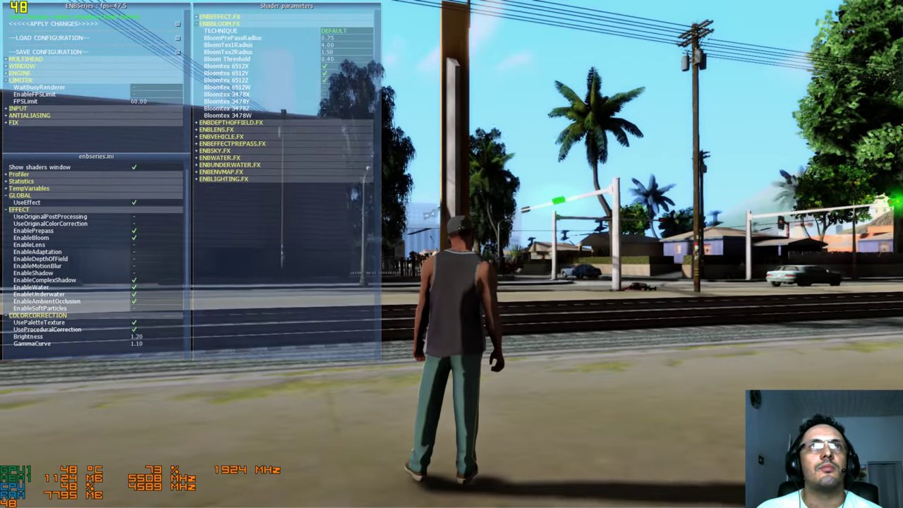
key("w")
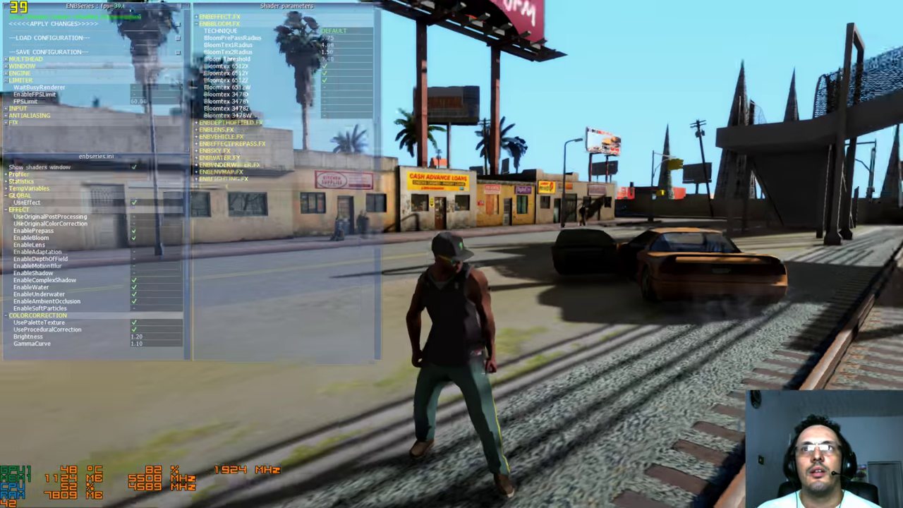
key("w")
key("w")
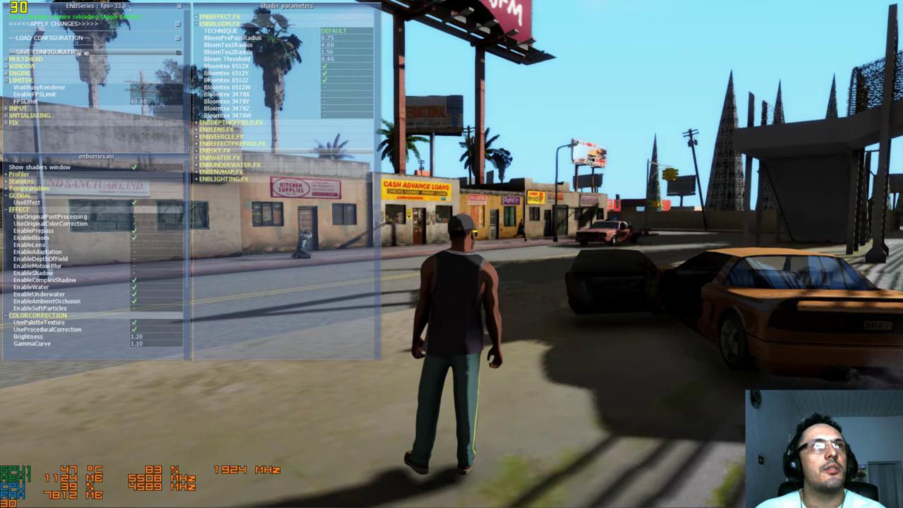
left_click(452, 254)
Switch from the game to Windows Explorer, go back to the RGGSA_1.2 folder and open its -Optional folder
key("super")
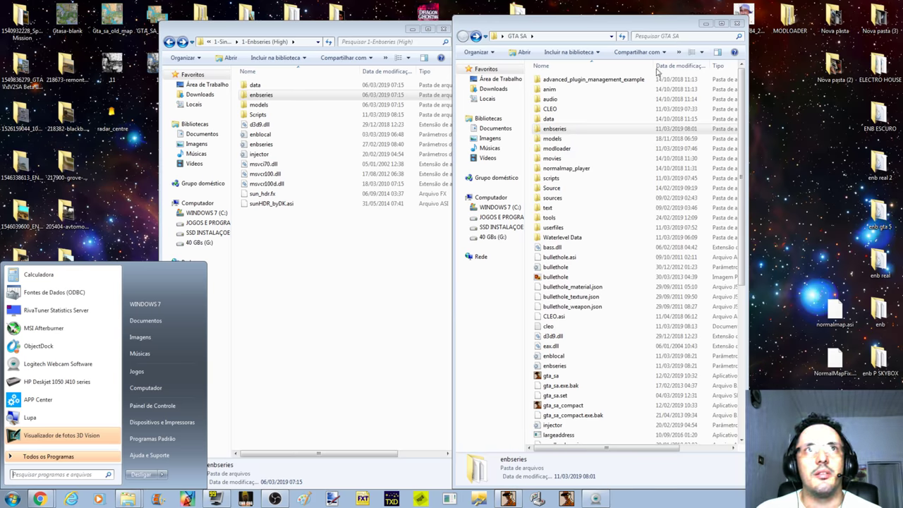
left_click(170, 42)
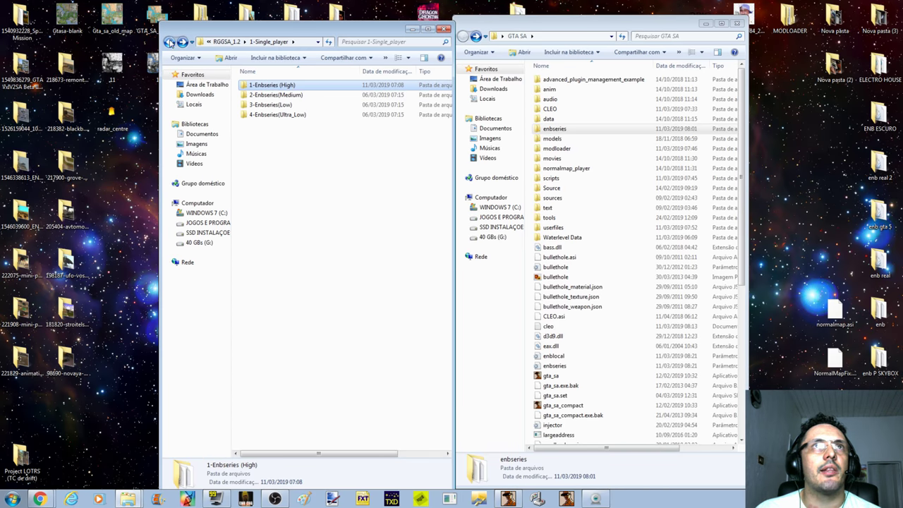
left_click(169, 42)
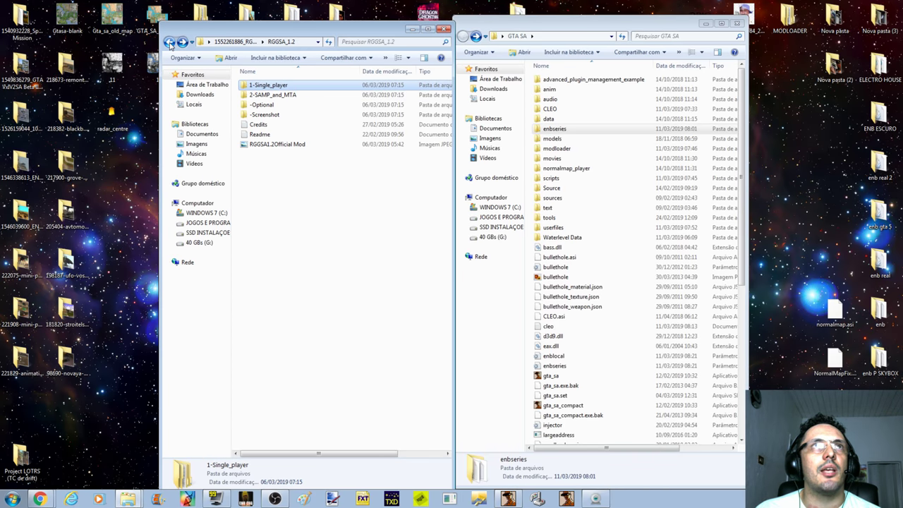
left_click(285, 97)
left_click(270, 106)
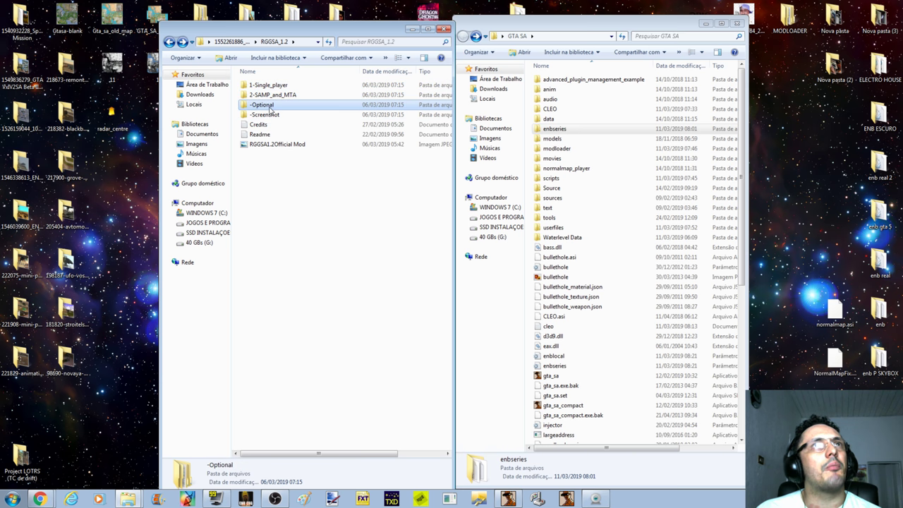
double_click(267, 106)
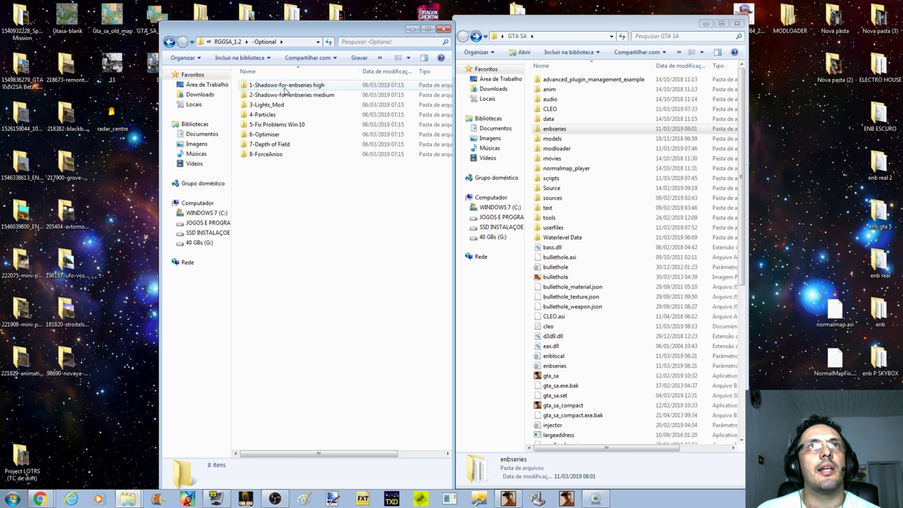
Look through the shadow quality folders in 1-Shadows-for-enbseries high, checking 4-UltraLow, and return to -Optional
left_click(289, 88)
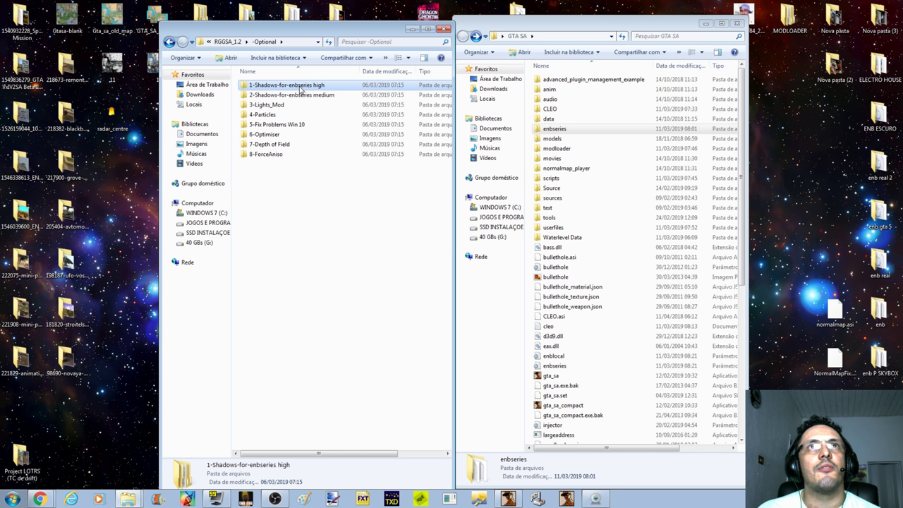
double_click(302, 87)
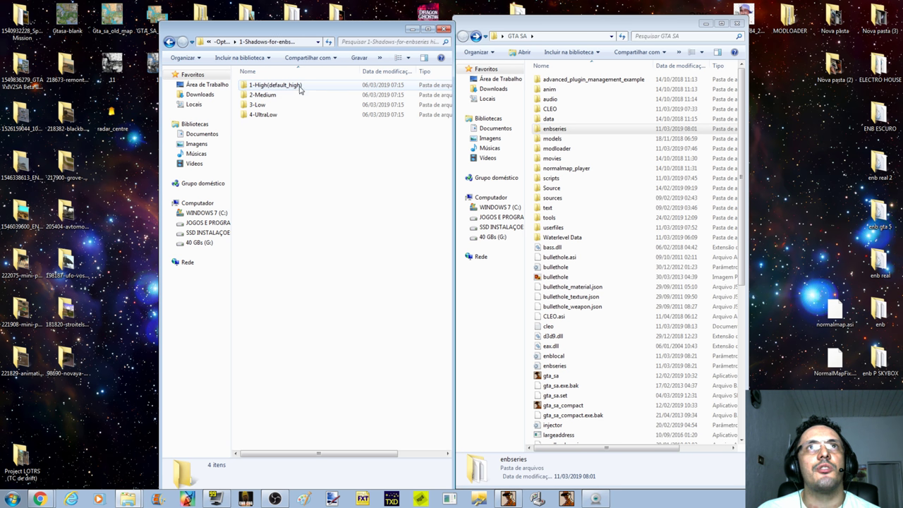
double_click(269, 115)
left_click(168, 41)
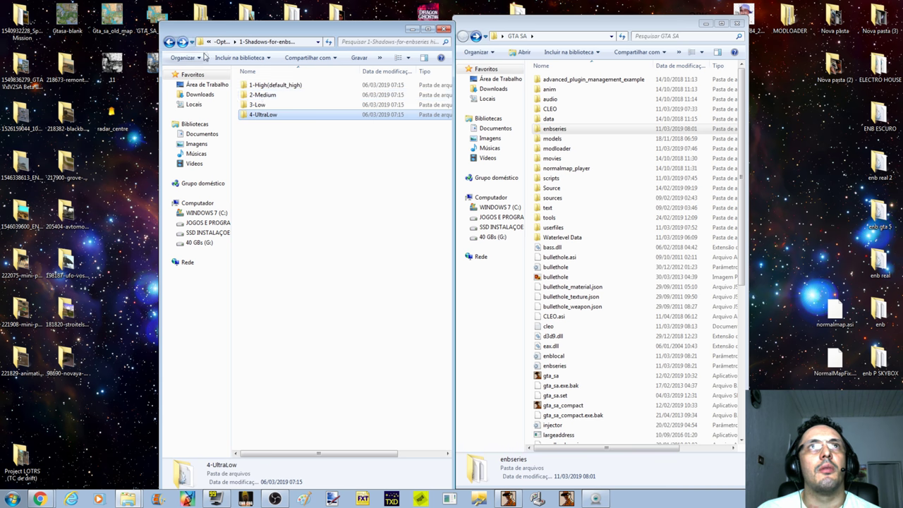
left_click(286, 86)
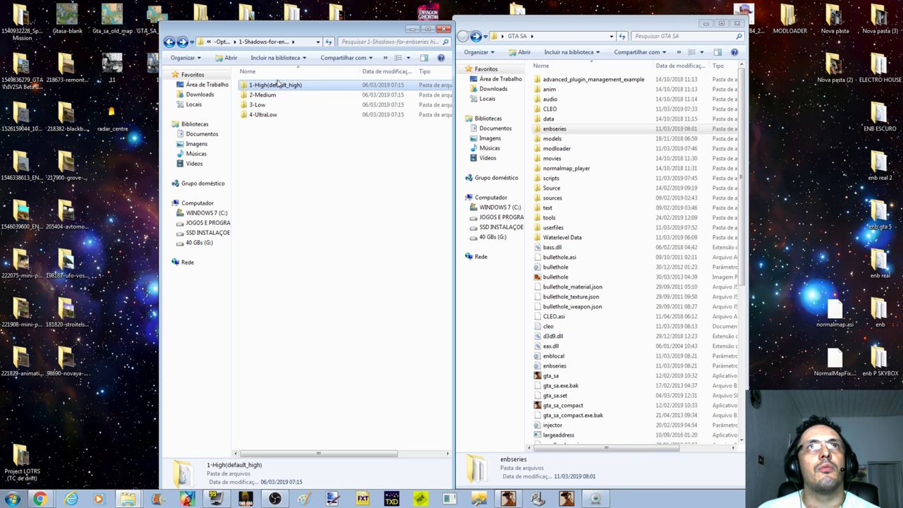
left_click(170, 42)
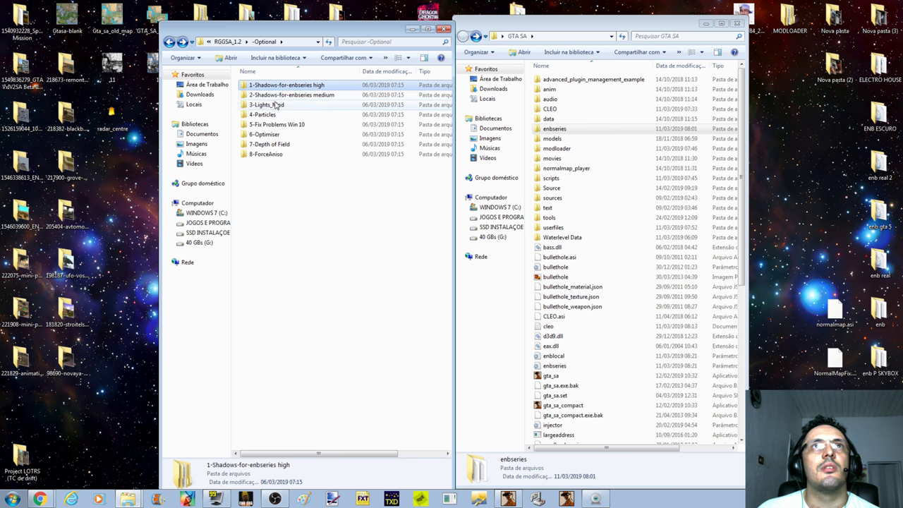
Check the files in the Cleo folder of 3-Lights_Mod and return to -Optional
left_click(317, 96)
double_click(265, 104)
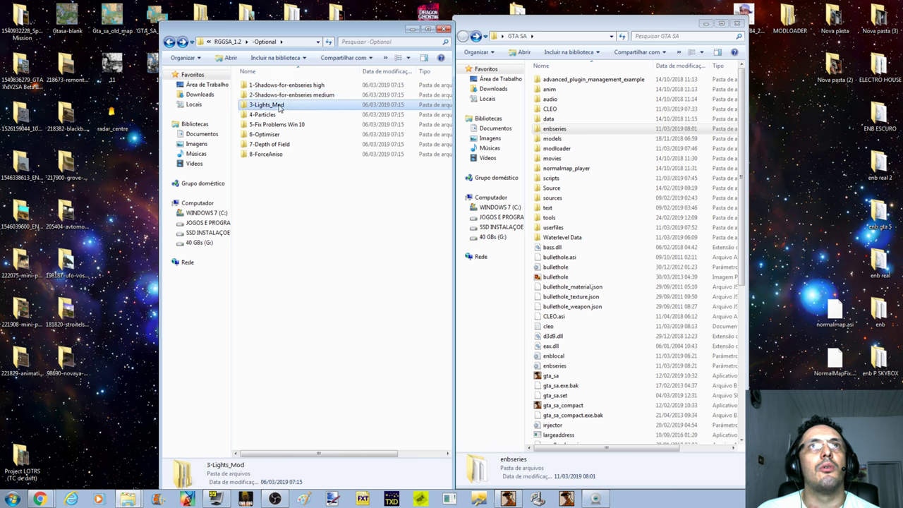
double_click(255, 85)
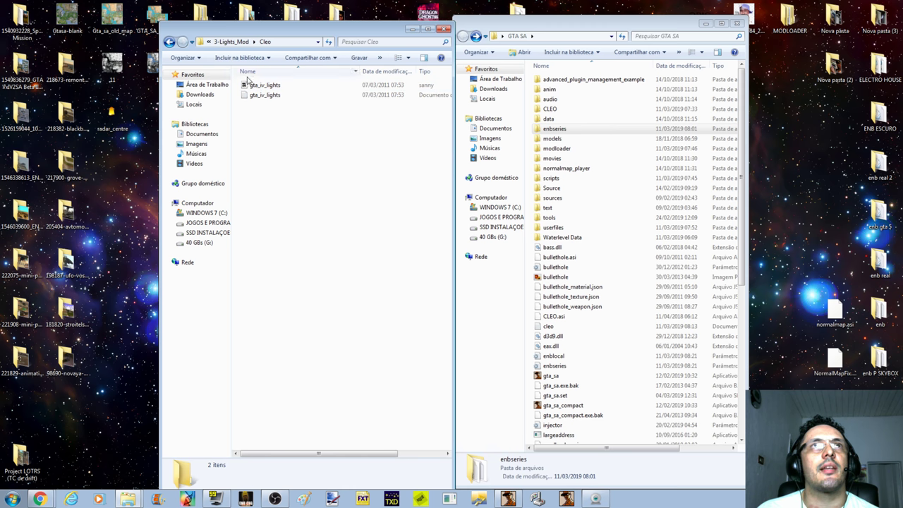
left_click(170, 42)
left_click(170, 41)
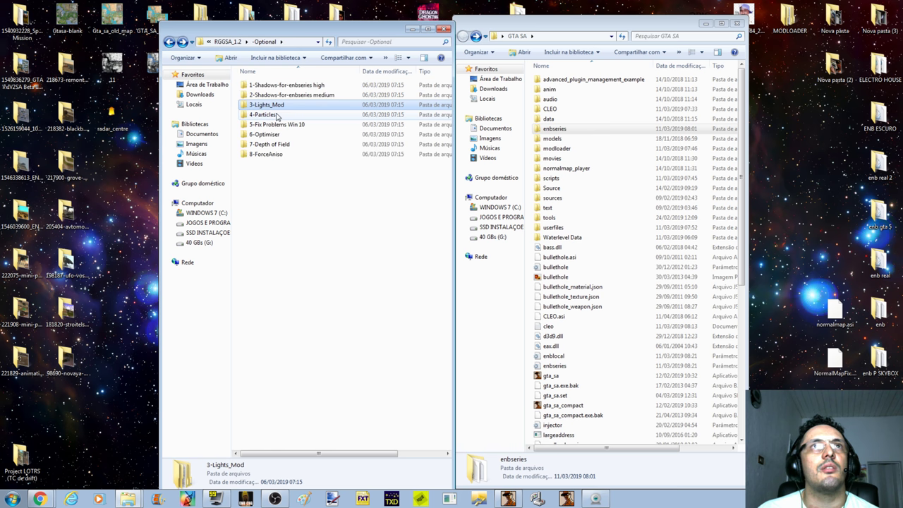
Check the contents of the cleo and models folders in 4-Particles and return to -Optional
double_click(265, 114)
double_click(256, 85)
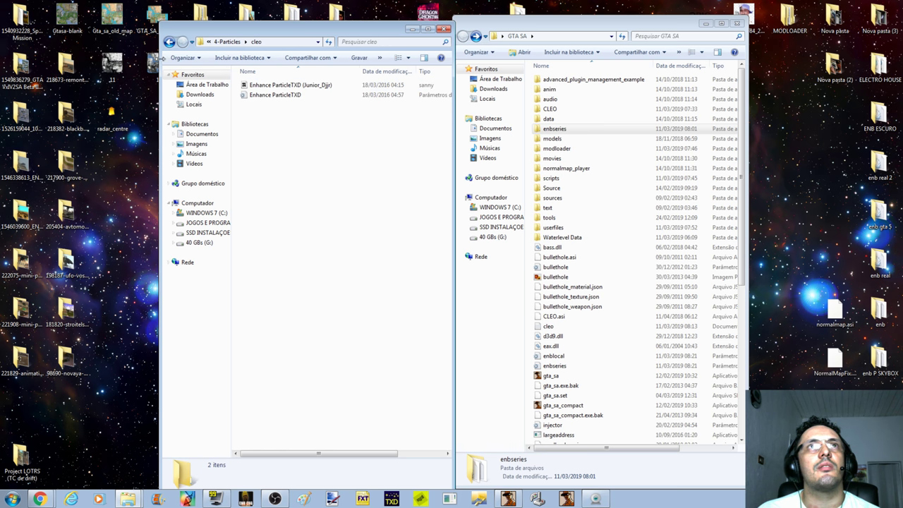
left_click(170, 42)
double_click(250, 94)
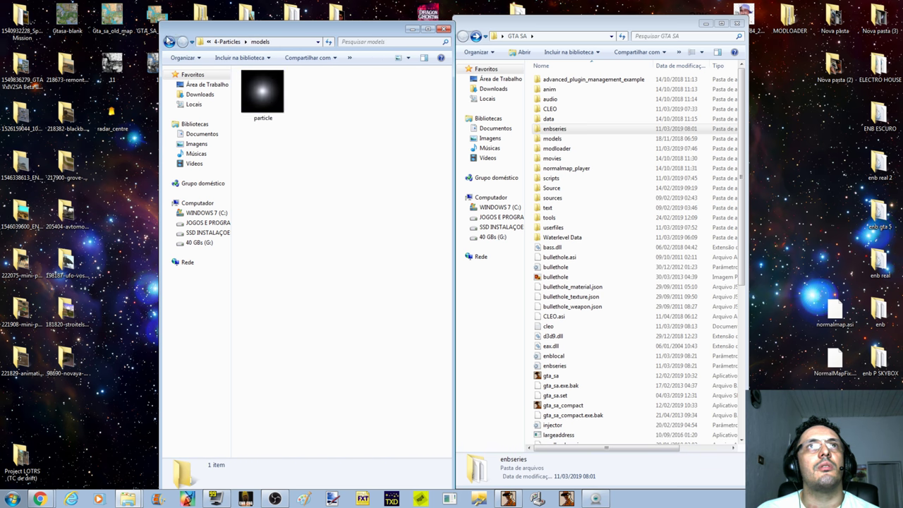
left_click(170, 41)
left_click(169, 41)
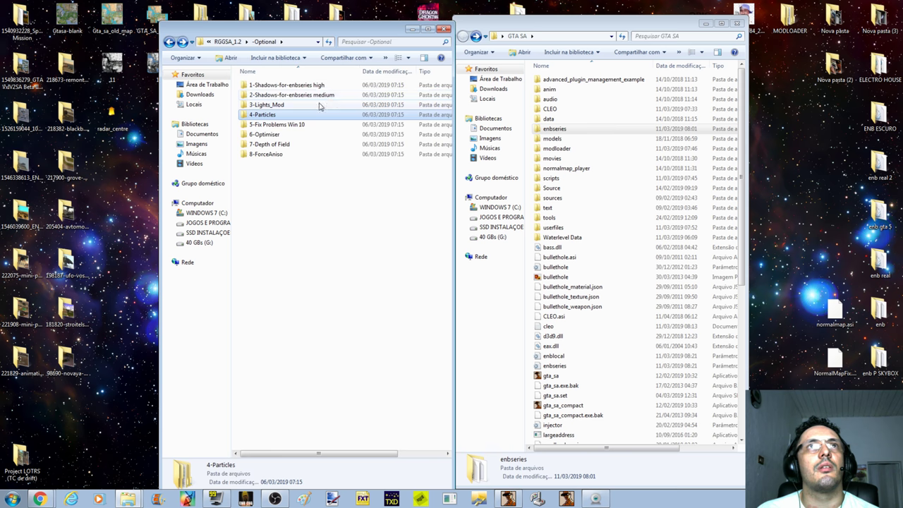
Look inside the 5-Fix Problems Win 10 and 6-Optimiser folders, returning to -Optional after each
double_click(292, 126)
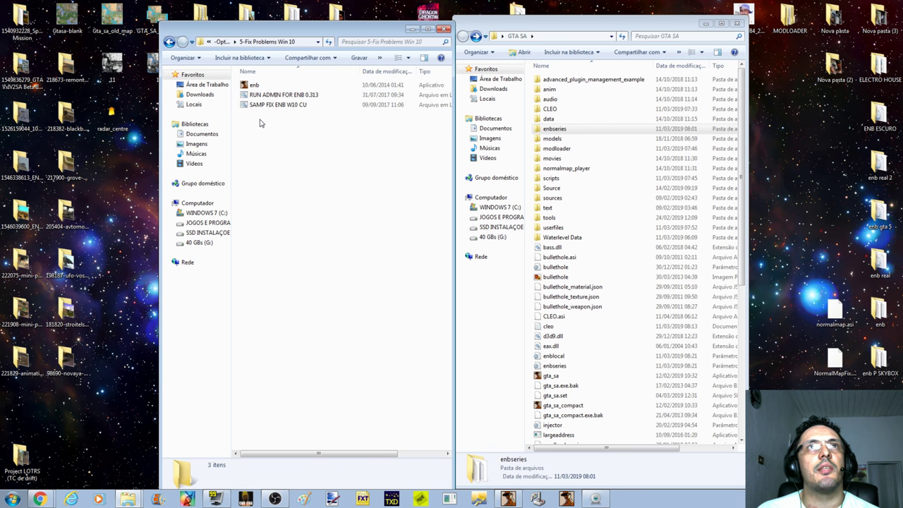
left_click(169, 42)
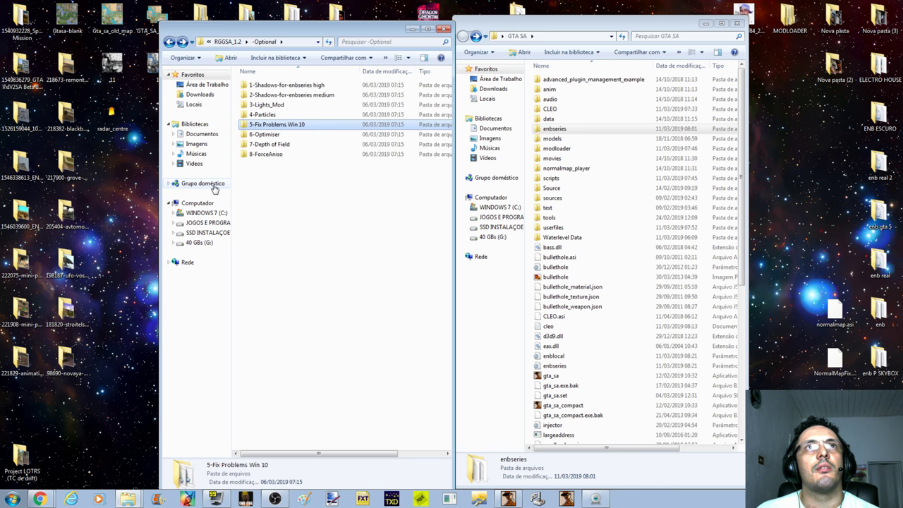
double_click(281, 134)
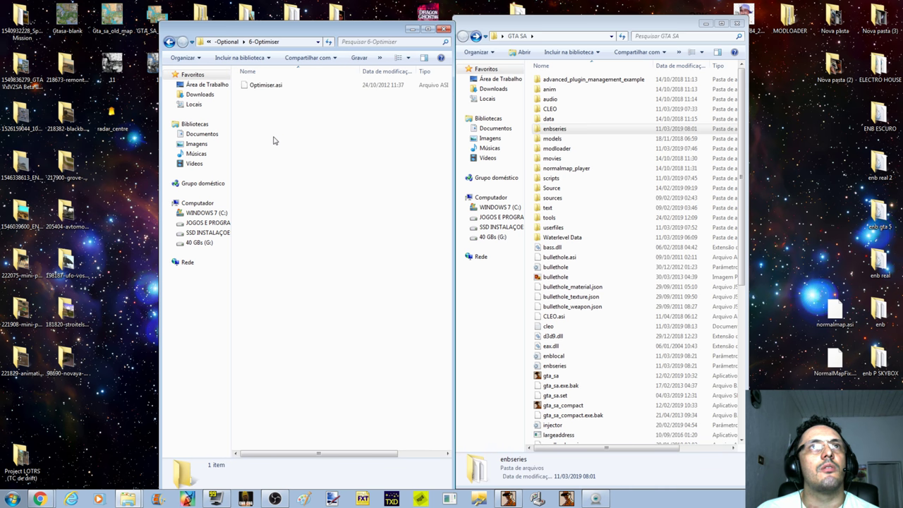
left_click(267, 85)
left_click(169, 43)
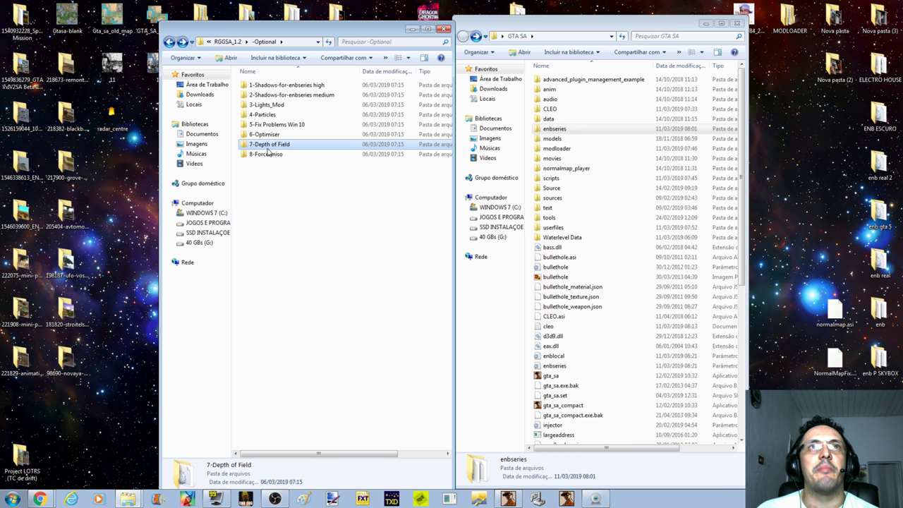
Look inside the 7-Depth of Field and 8-ForceAniso folders, returning to -Optional after each
double_click(272, 145)
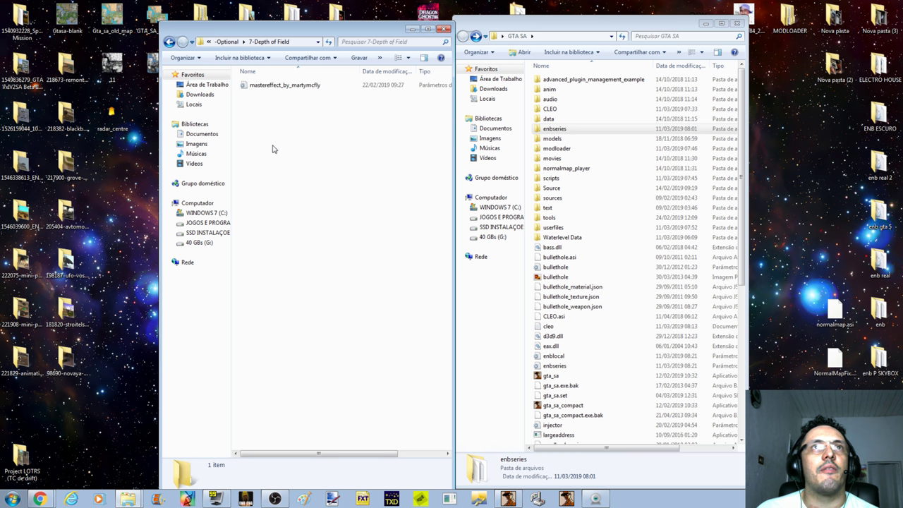
left_click(170, 42)
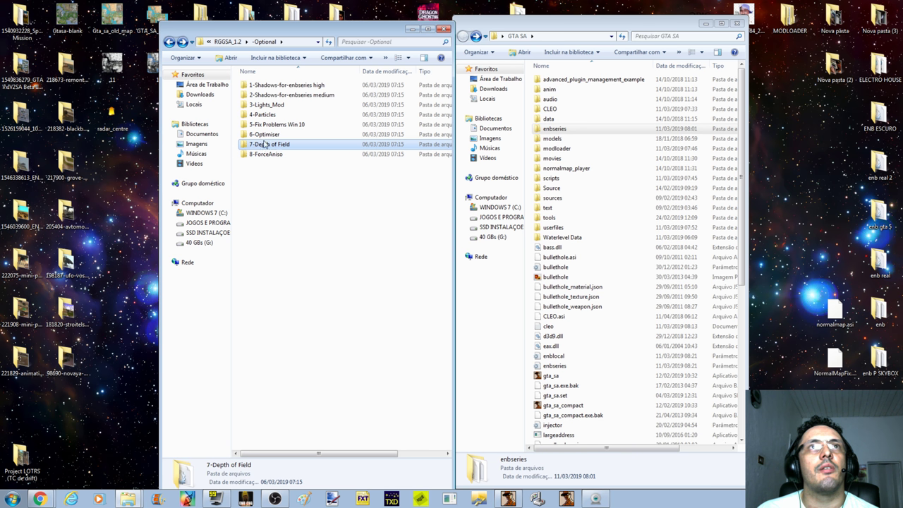
left_click(268, 154)
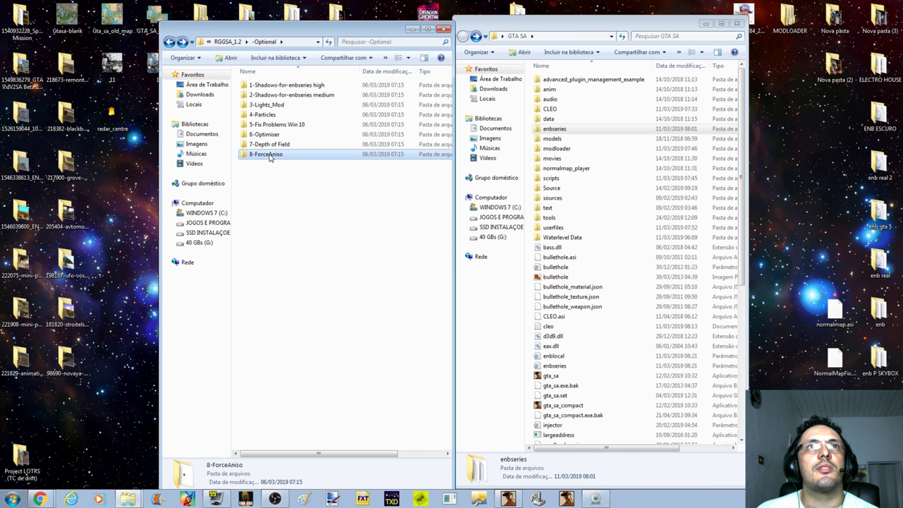
double_click(269, 155)
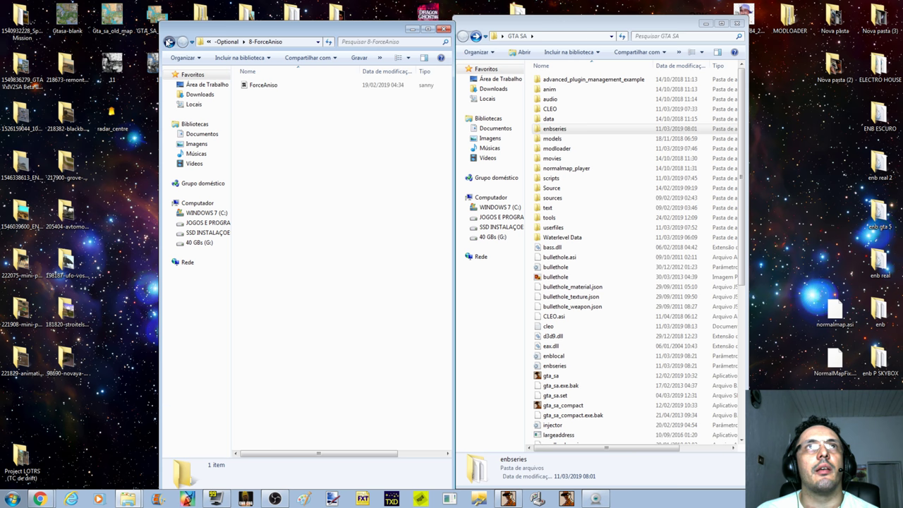
left_click(170, 42)
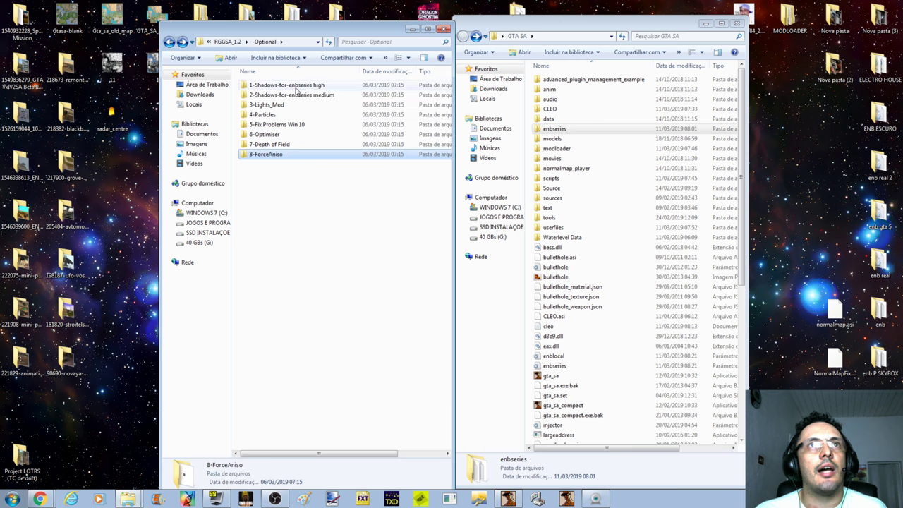
Switch to the running GTA San Andreas game, resume play and get into the orange car
left_click(518, 502)
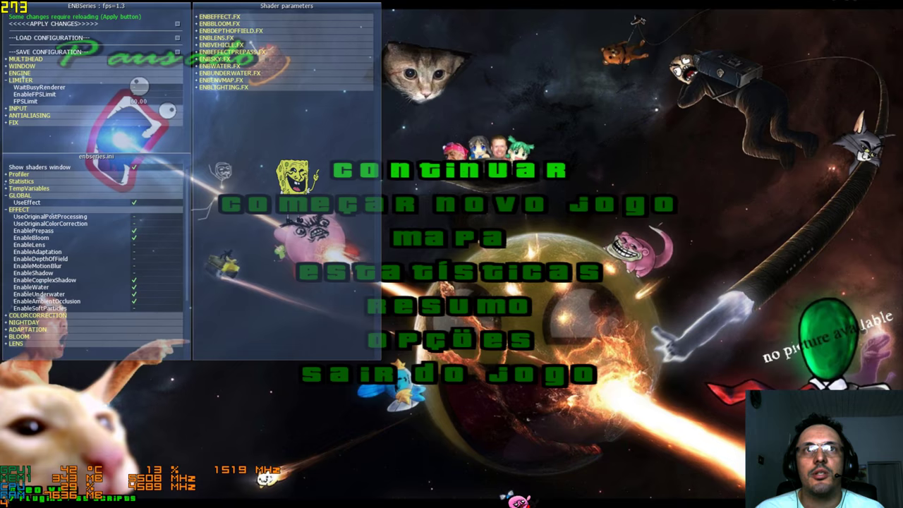
key("Escape")
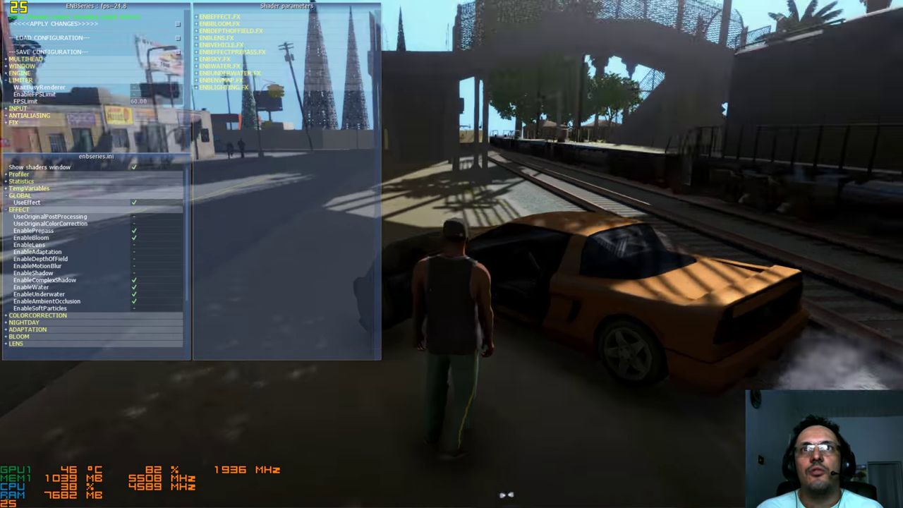
key("w")
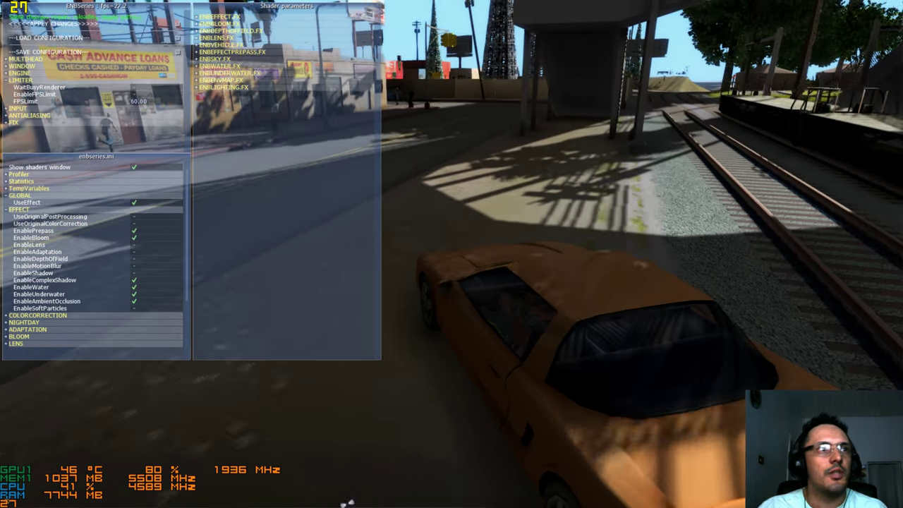
Set ShadowDistance to 3 Lowest in the COMPLEXSHADOW section of enbseries.ini
scroll(106, 268, "down", 3)
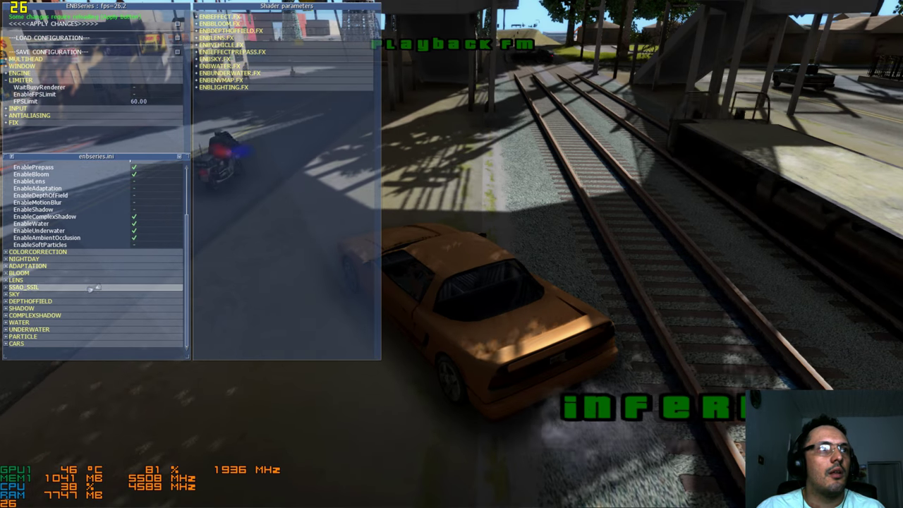
left_click(109, 286)
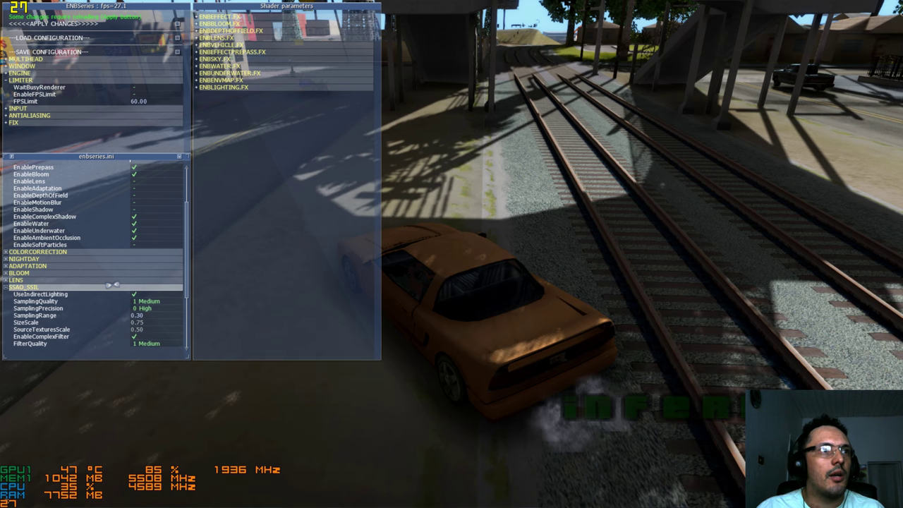
left_click(110, 286)
left_click(111, 314)
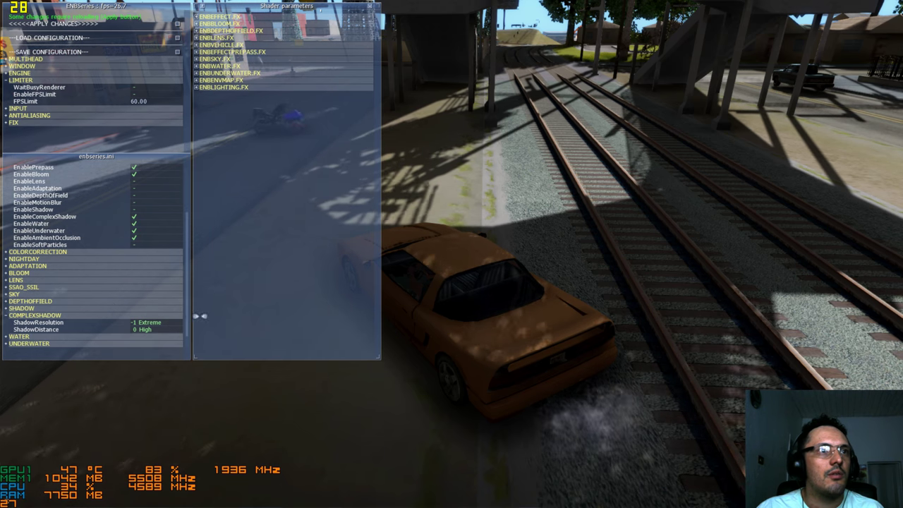
left_click(163, 330)
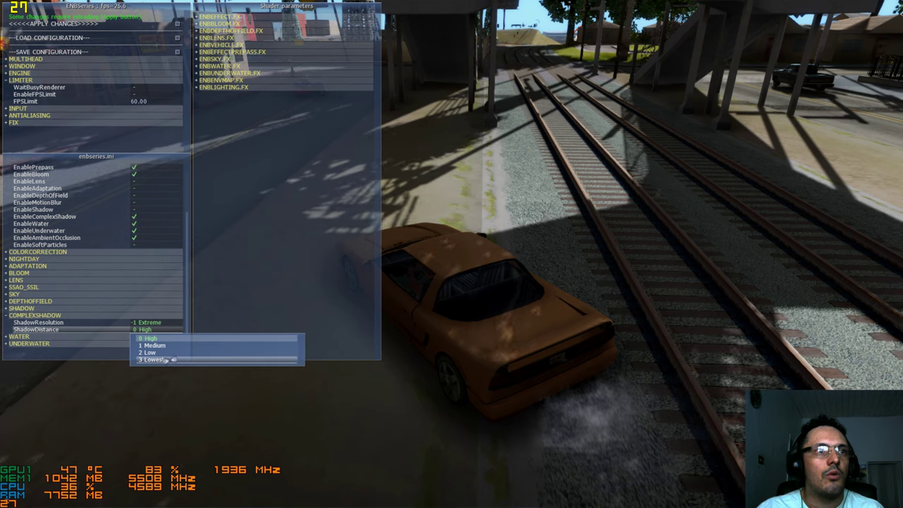
left_click(159, 360)
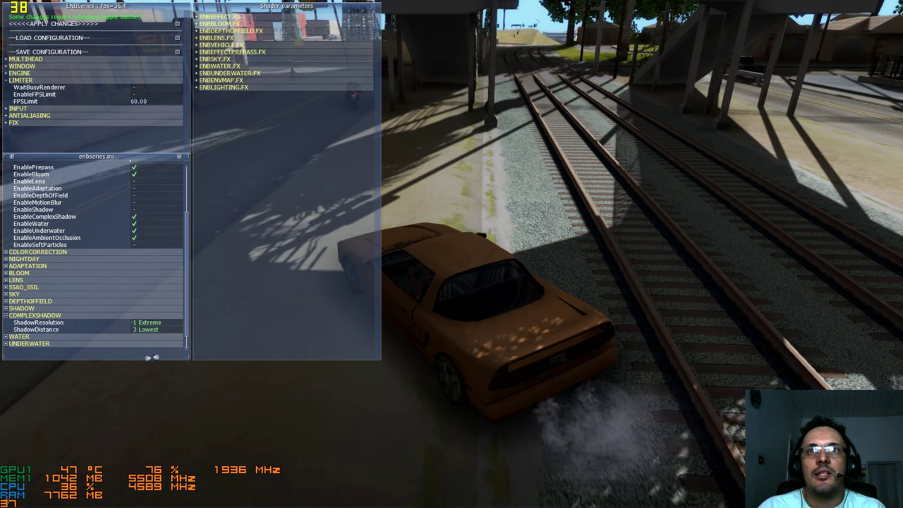
Try the 0 High setting for ShadowDistance to compare the shadows, and restore 3 Lowest
left_click(146, 329)
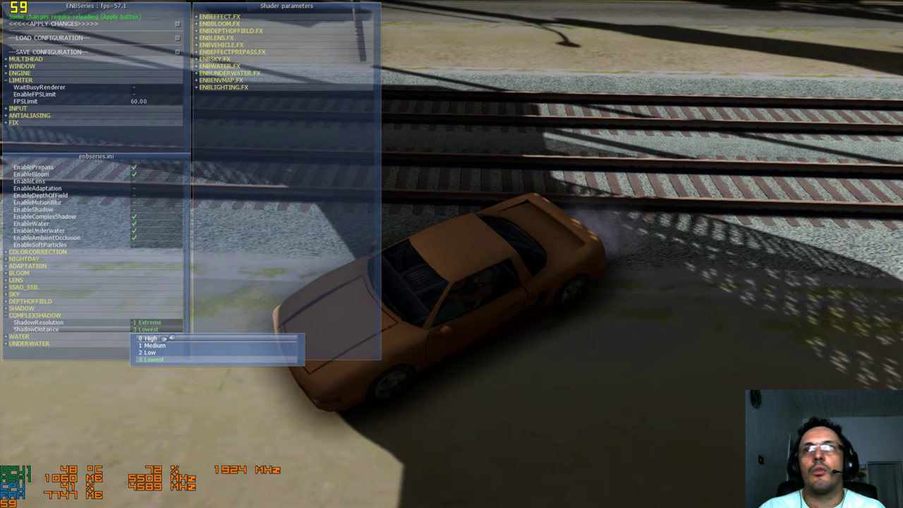
left_click(165, 338)
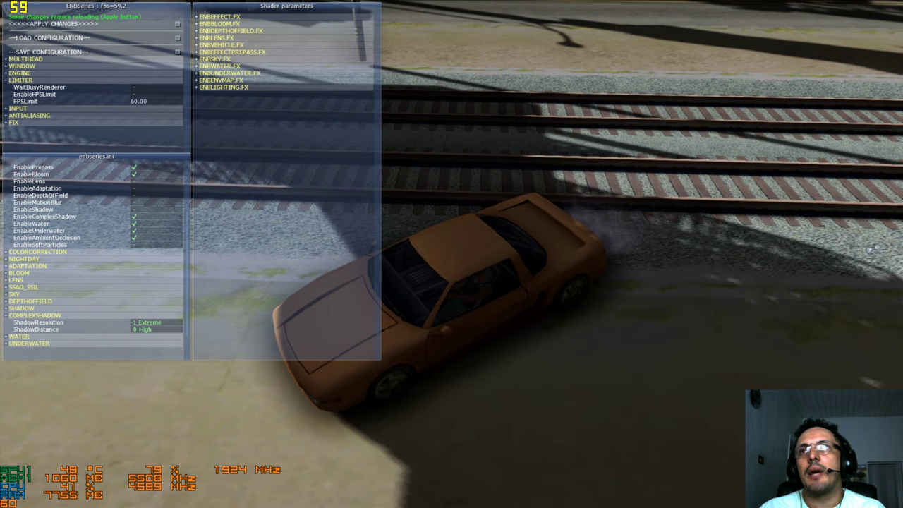
left_click(164, 330)
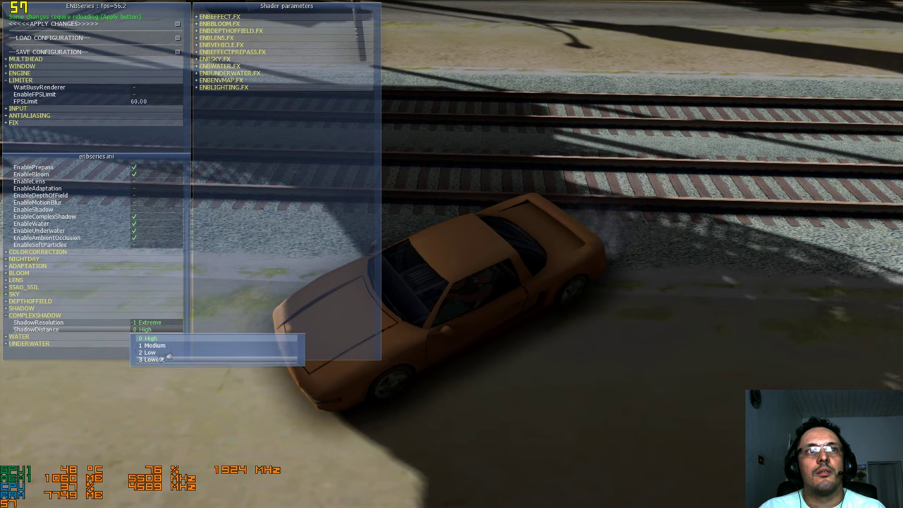
left_click(163, 360)
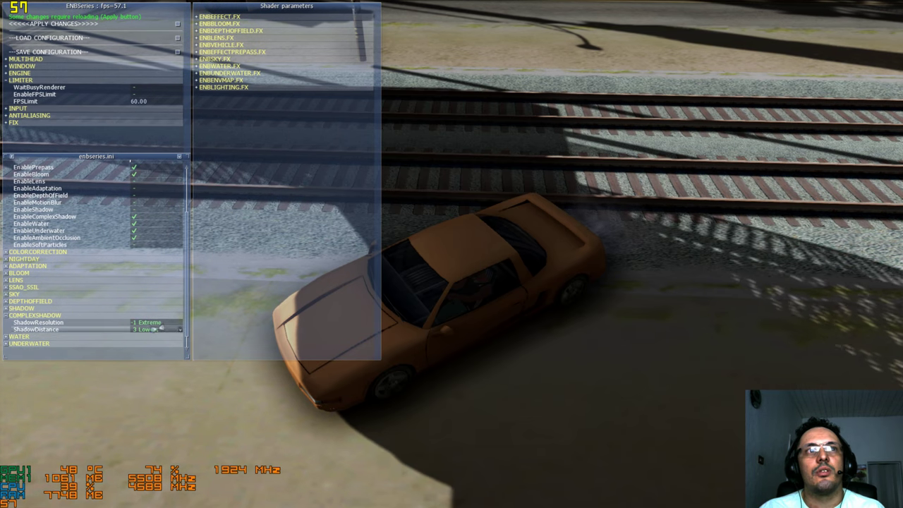
Try the 2 Low setting for ShadowResolution to compare the shadows, and restore -1 Extreme
left_click(152, 323)
left_click(175, 344)
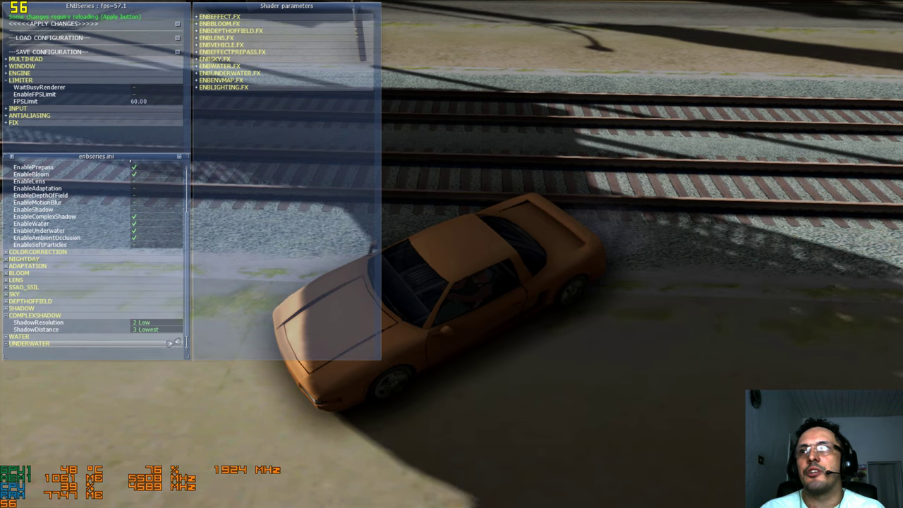
left_click(169, 323)
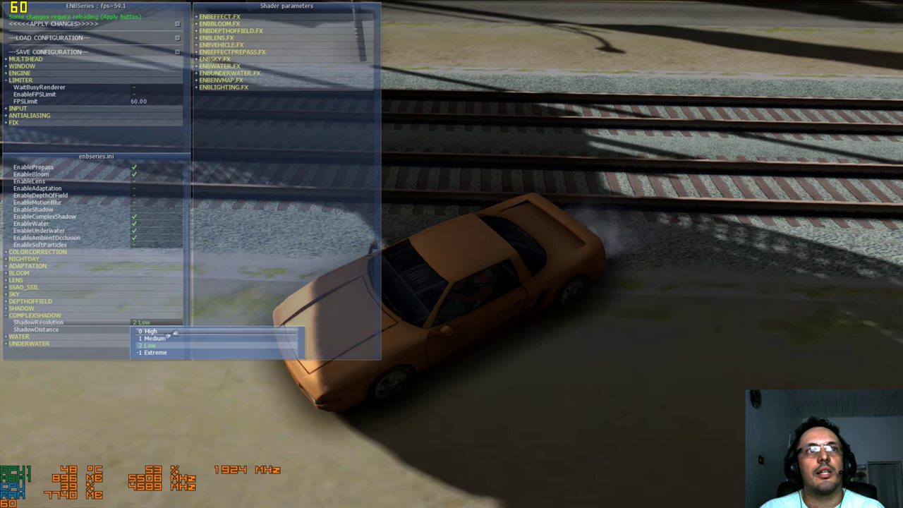
left_click(169, 351)
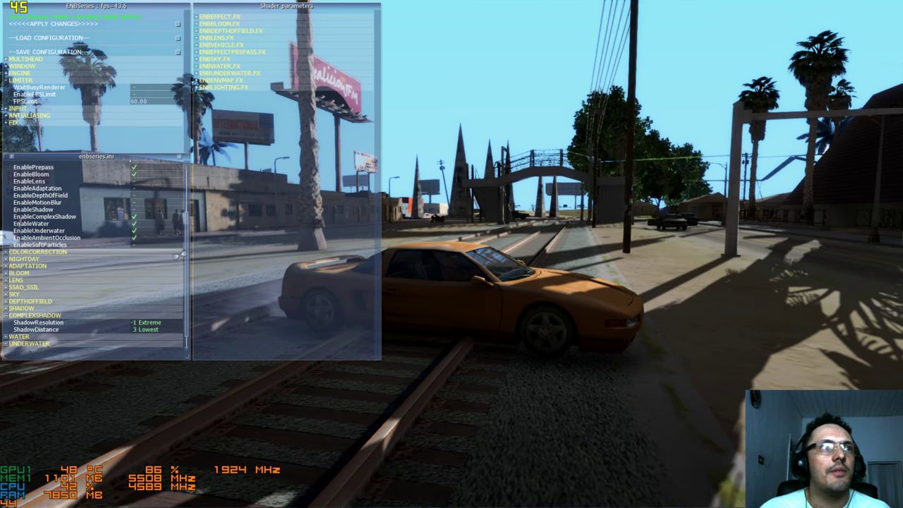
Expand the COLORCORRECTION section in enbseries.ini and hide the ENBSeries editor
left_click_drag(199, 325, 39, 27)
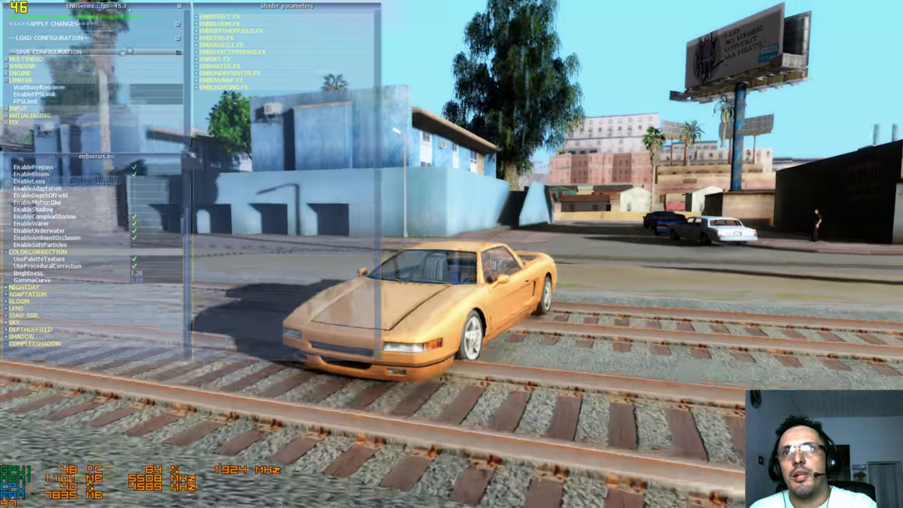
key("shift+Return")
Check the brightness in the game's video settings and return to driving to judge the image
key("Escape")
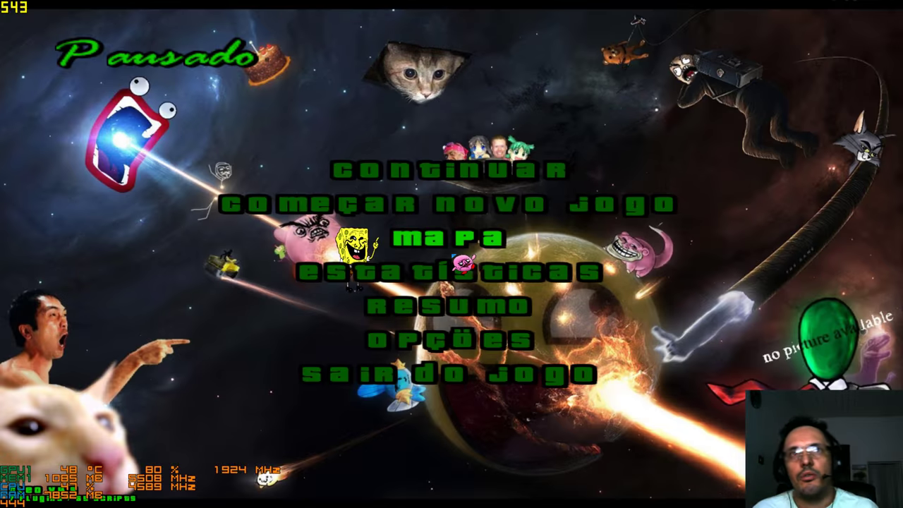
key("Return")
key("Down")
key("Return")
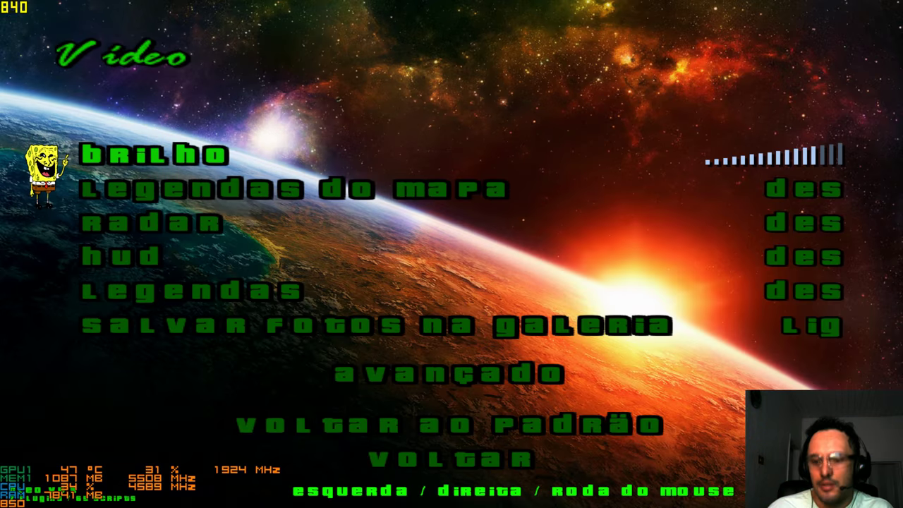
key("Escape")
key("Escape")
key("Escape")
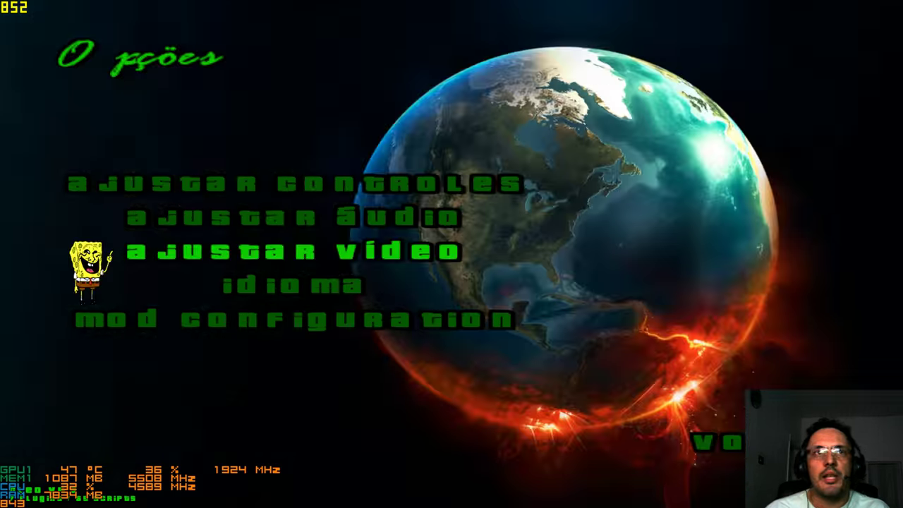
key("w")
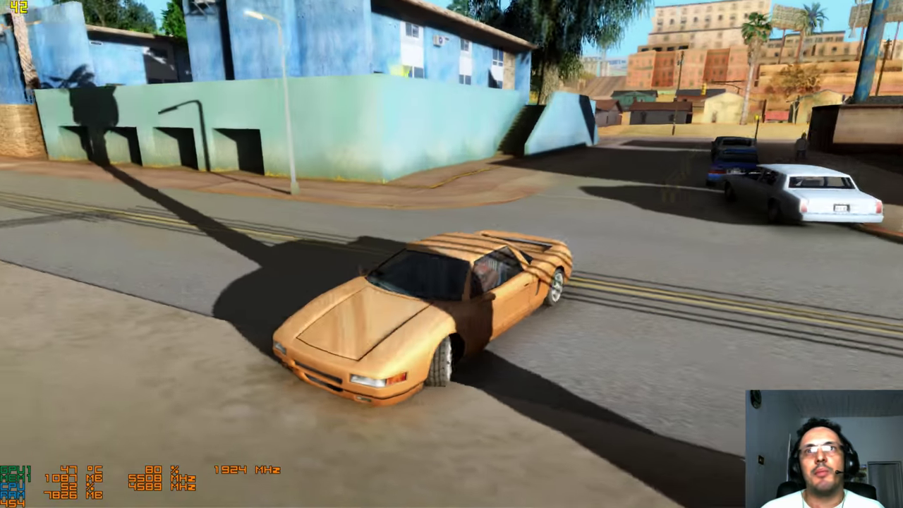
key("a")
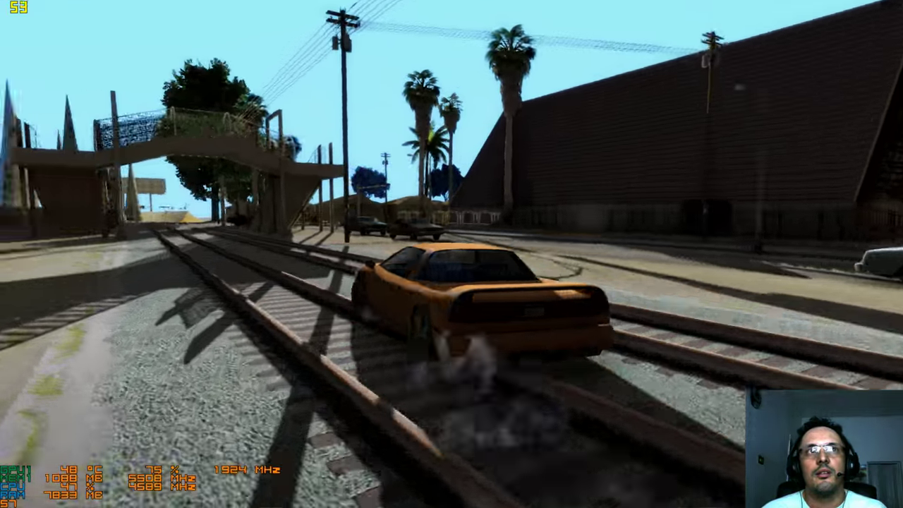
Set the brightness in the game's video settings to maximum and resume play
key("Escape")
key("Up")
key("Up")
key("Return")
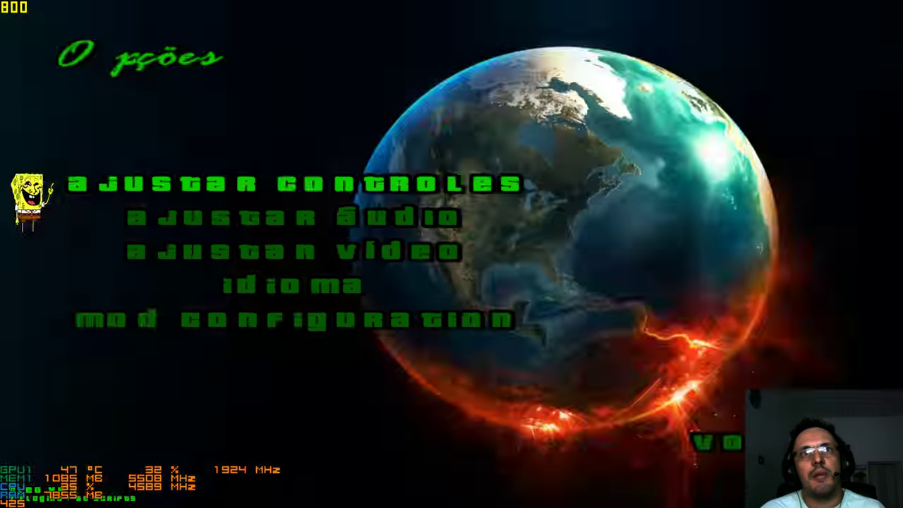
key("Down")
key("Down")
key("Return")
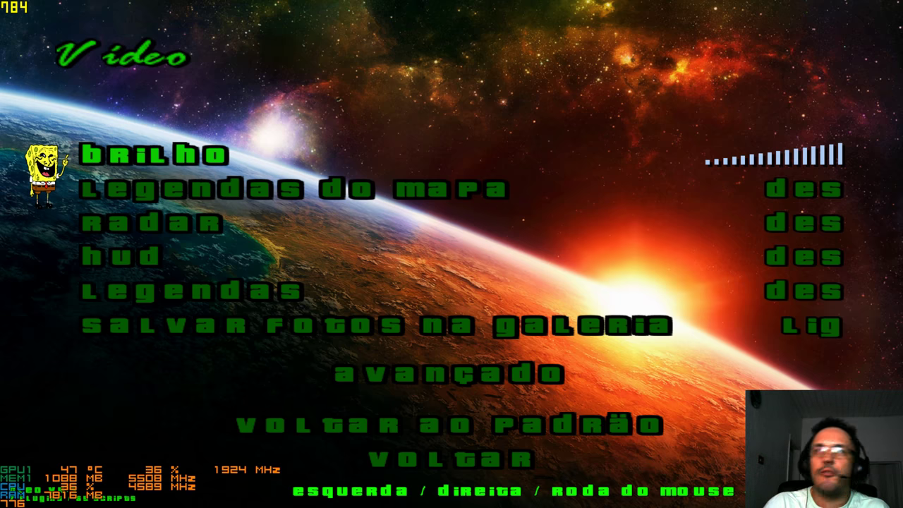
key("Escape")
key("Escape")
key("Escape")
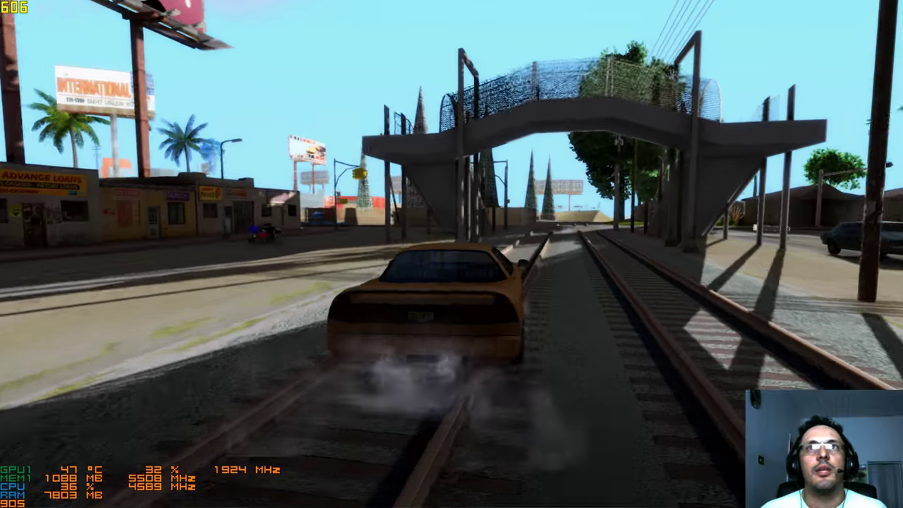
Drive the orange car through the streets to examine the ENB shadows, lighting and frame rate
key("w")
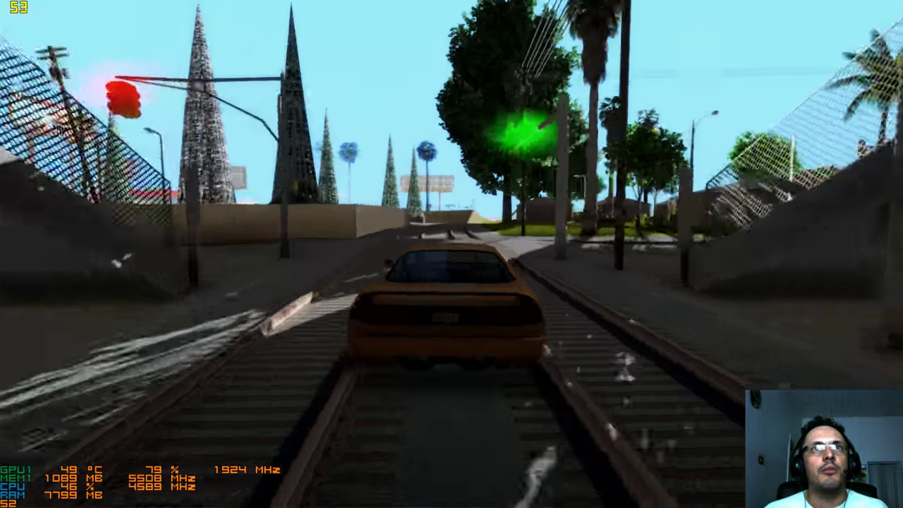
key("a")
key("a")
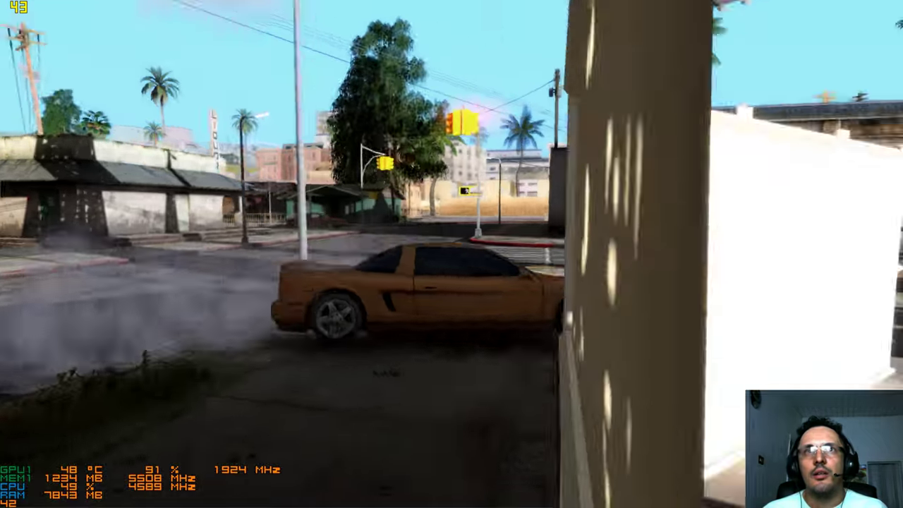
key("w")
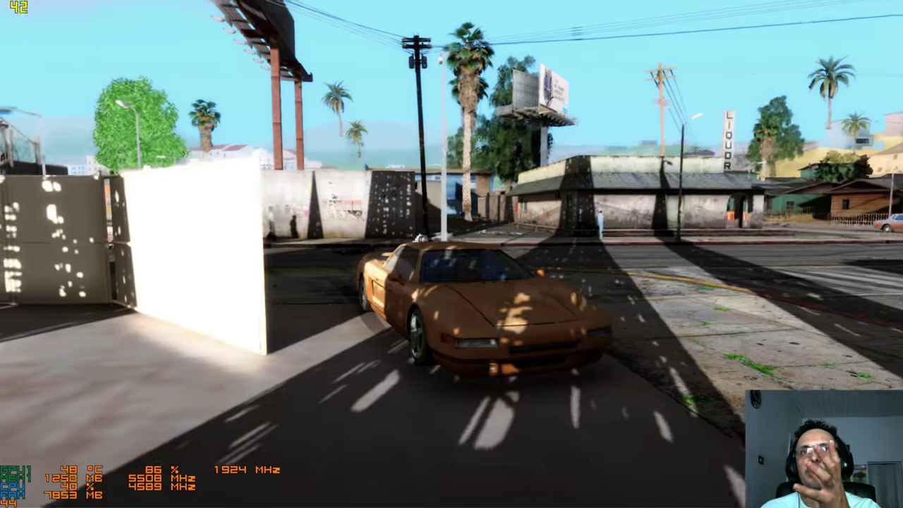
key("s")
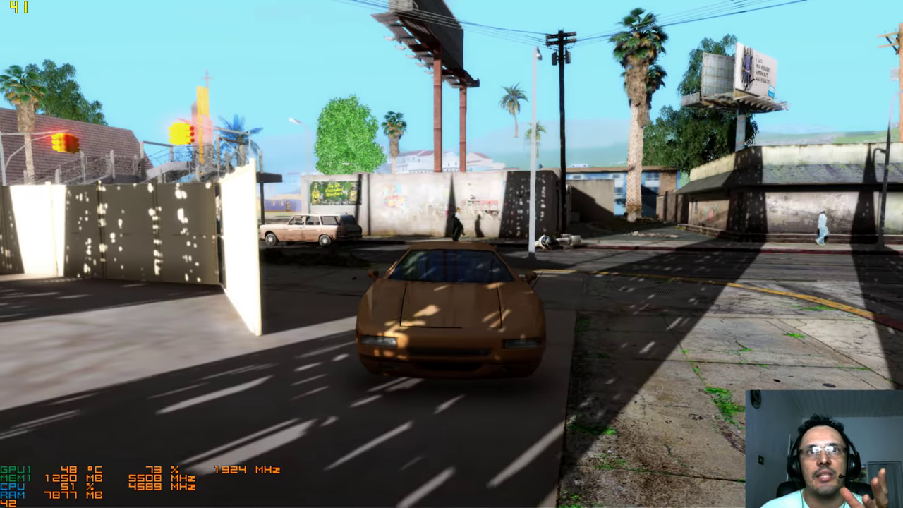
key("a")
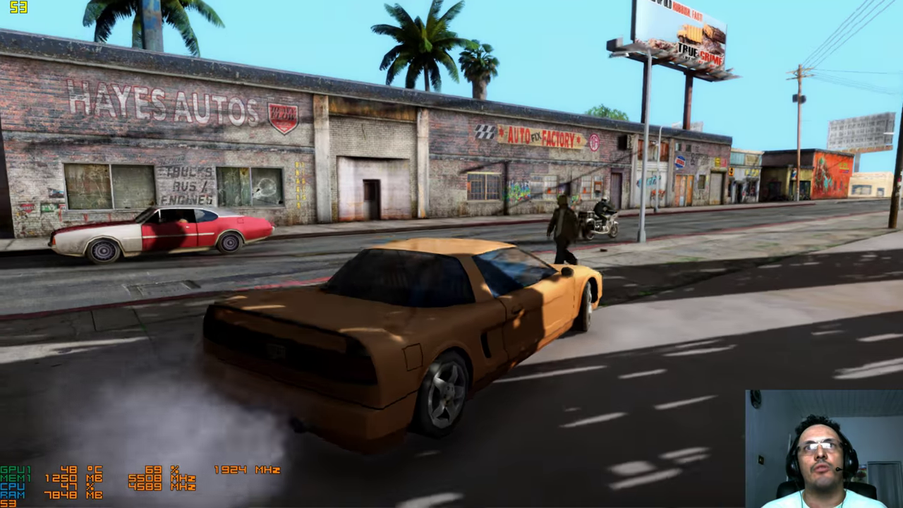
key("d")
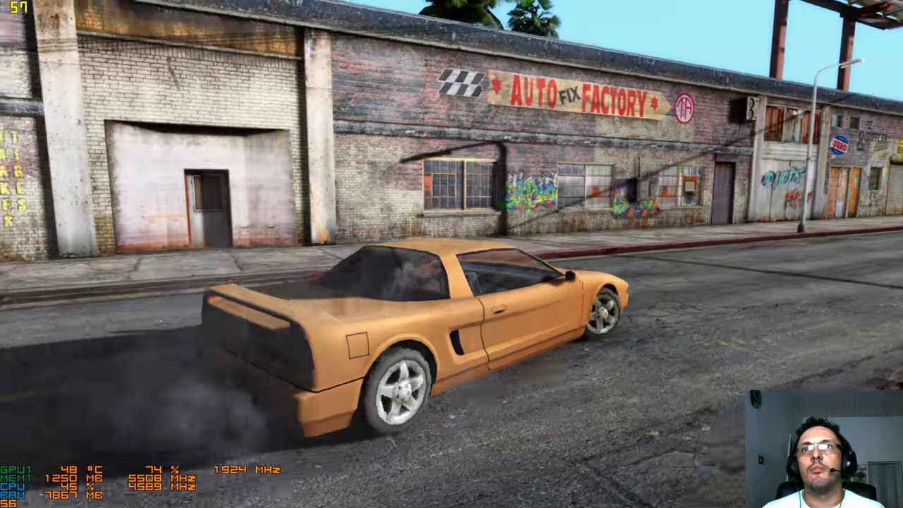
key("d")
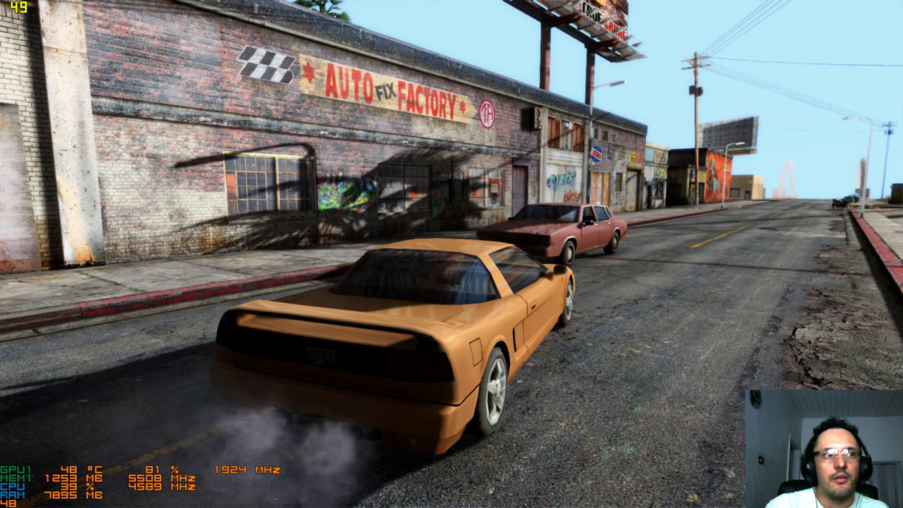
key("w")
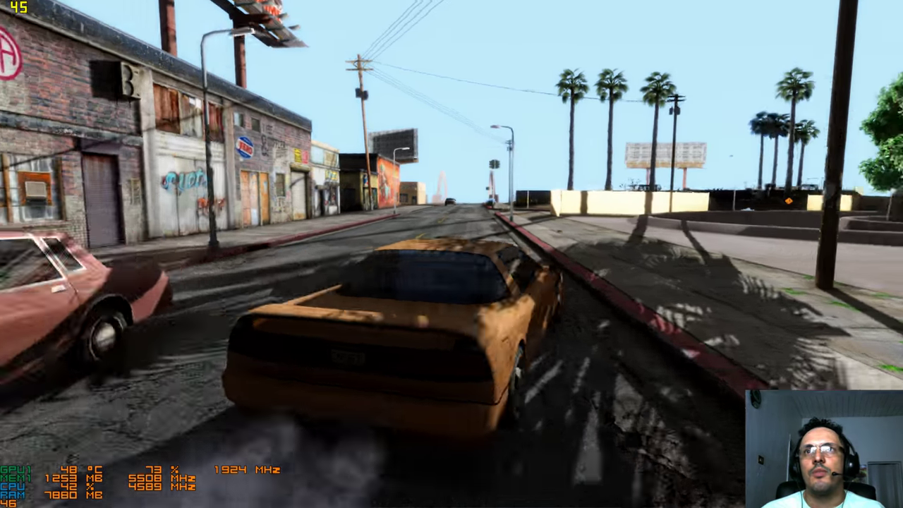
key("w")
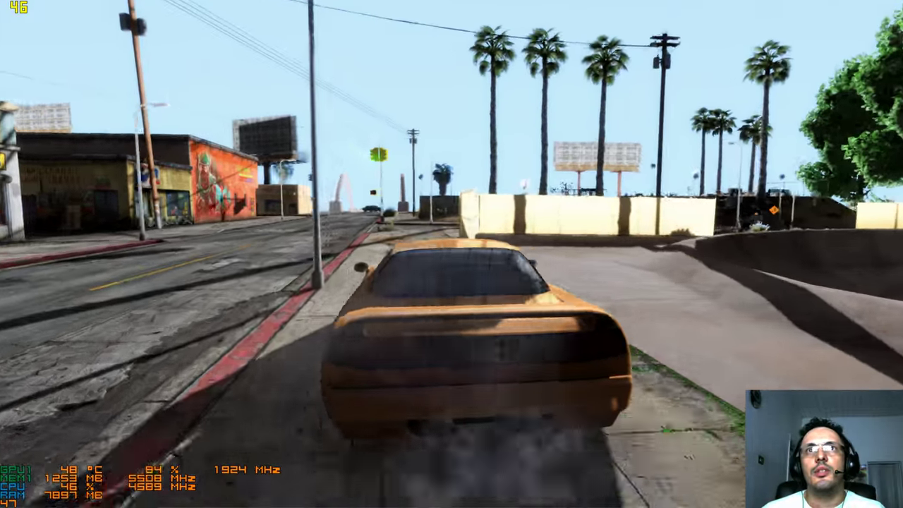
key("d")
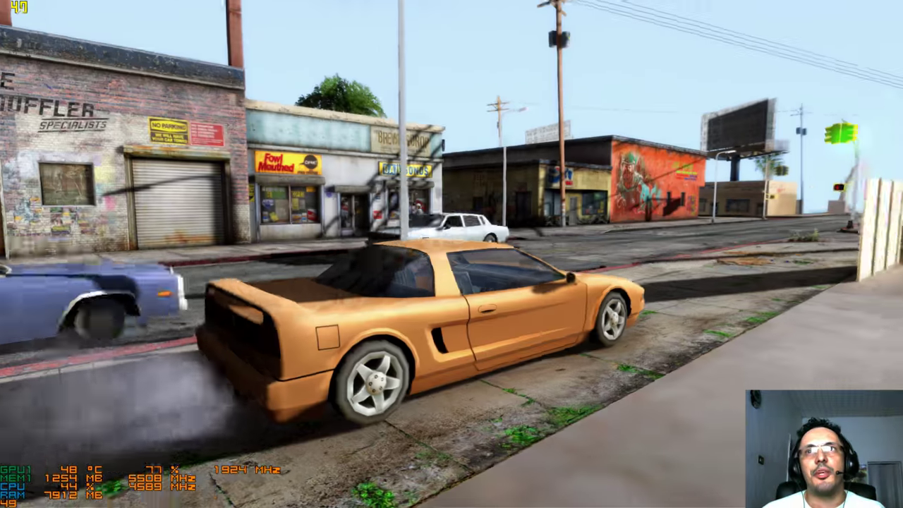
key("w")
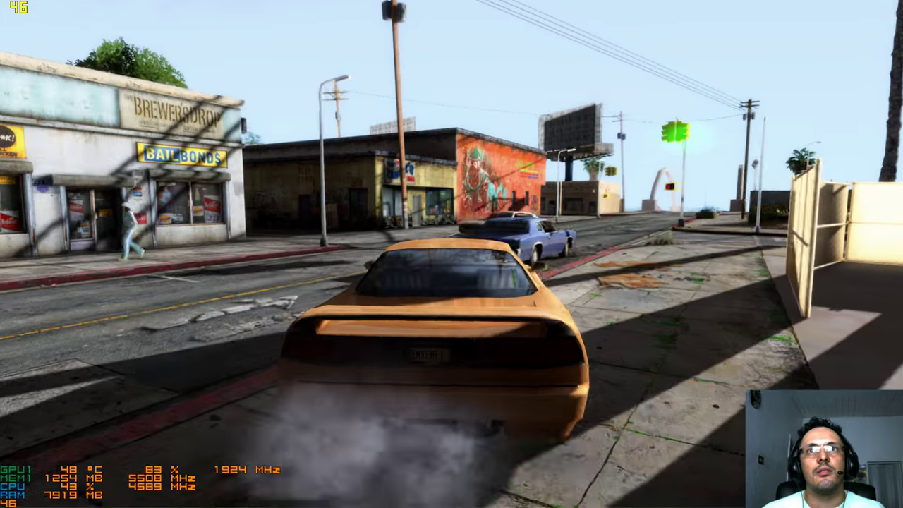
Drive the orange car around the intersection in daylight, and set the in-game time to 00:00 (AM)
key("w")
key("d")
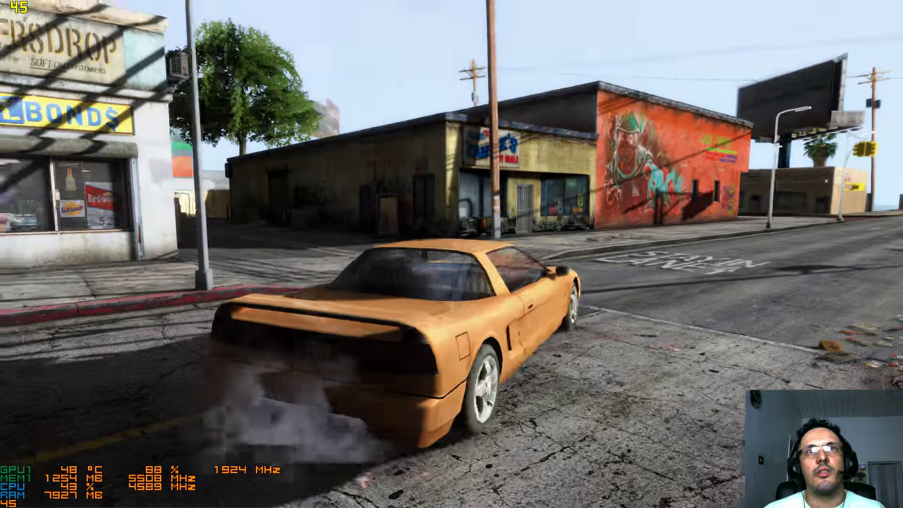
key("a")
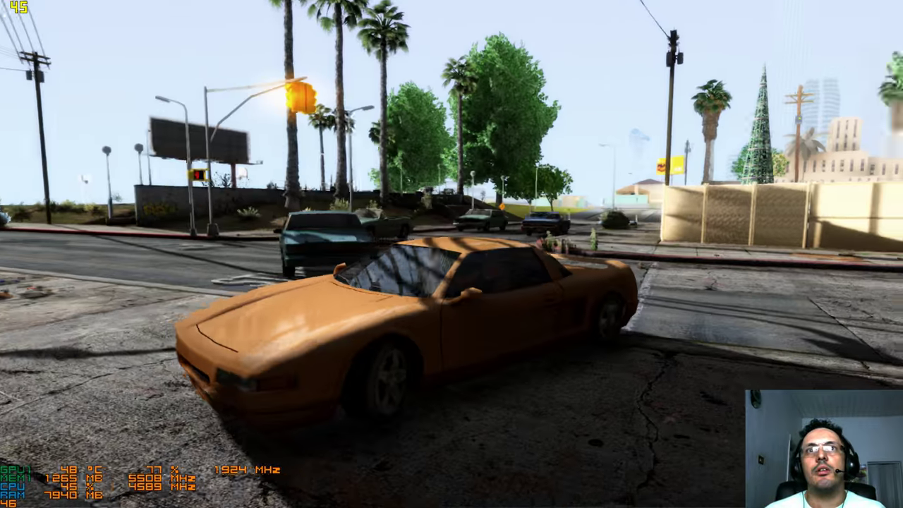
key("w")
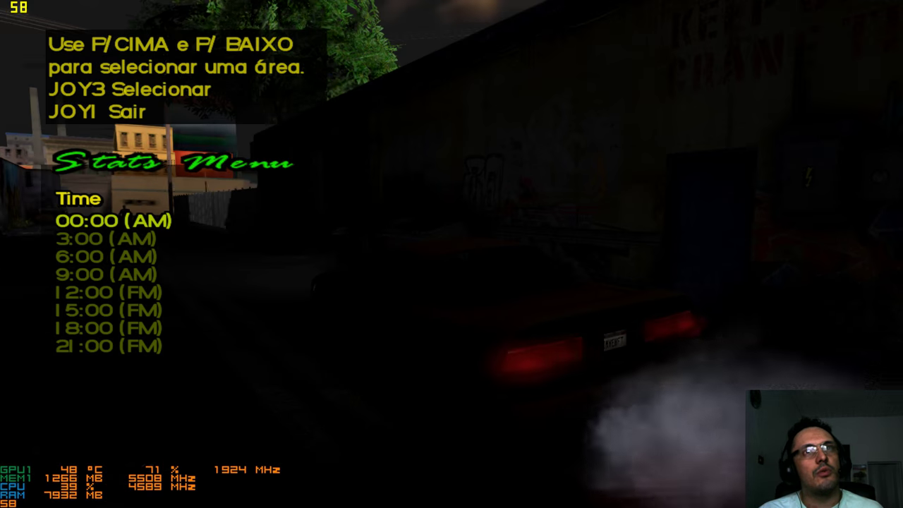
Drive through the graffiti alley and out onto the main street at night to examine ENB shadows, headlights and streetlight glow
key("a")
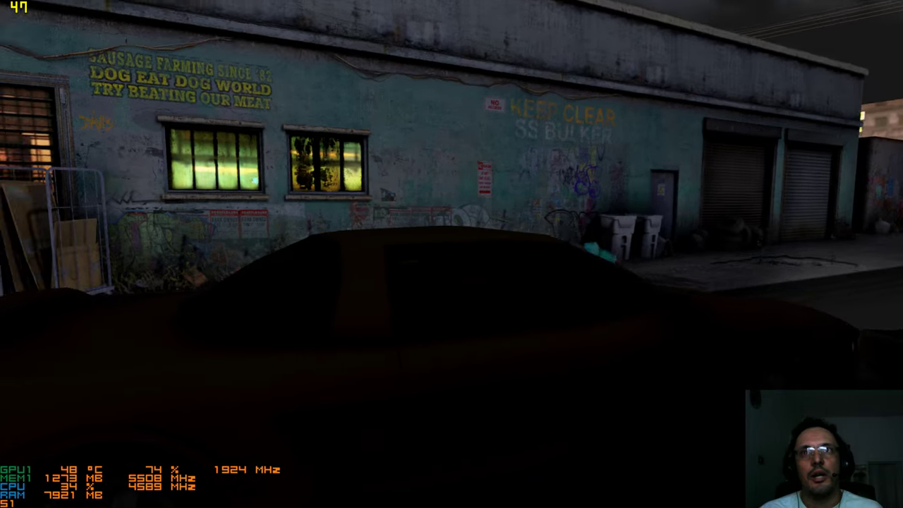
key("w")
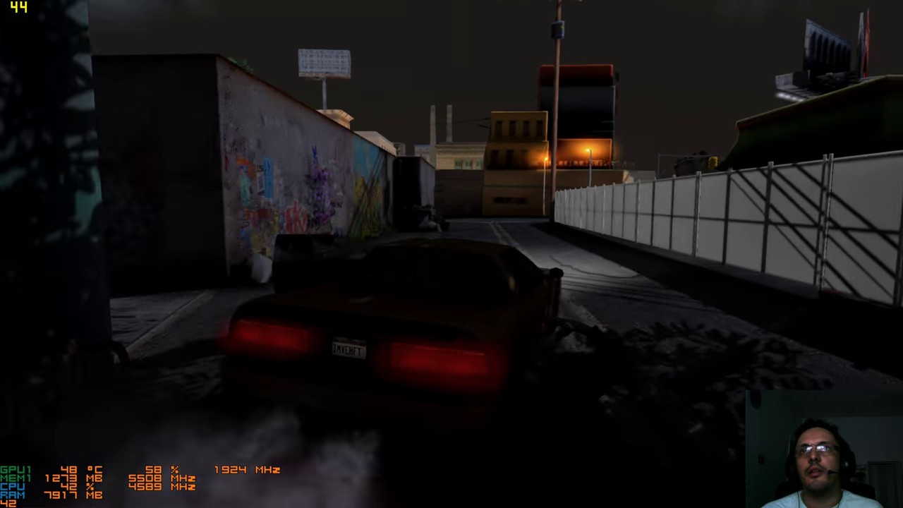
key("q+e")
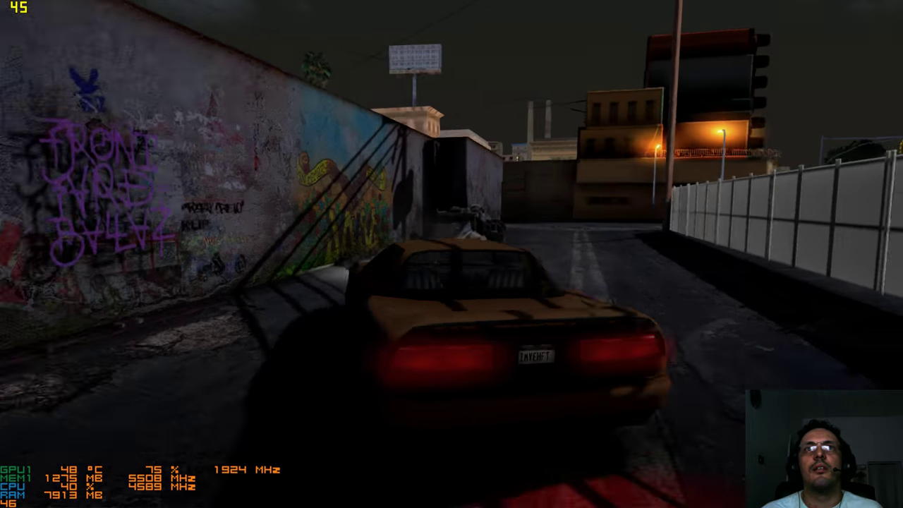
key("a")
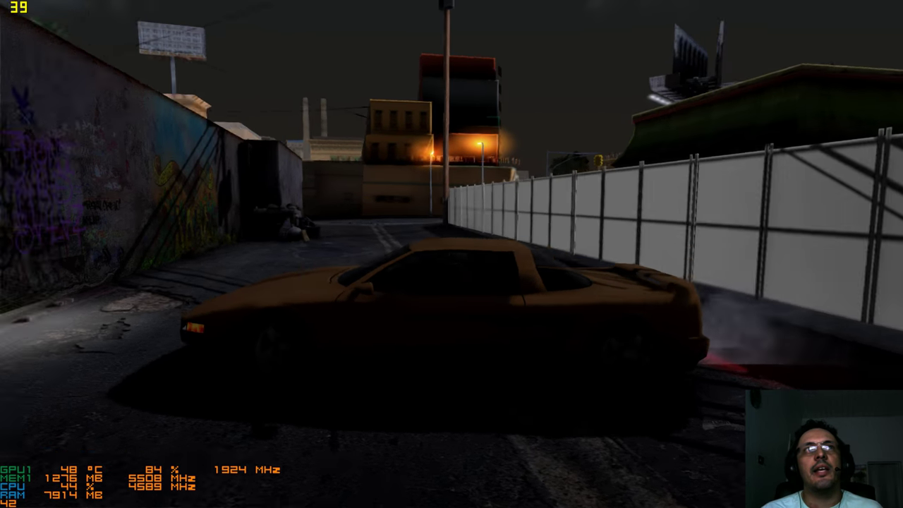
key("s")
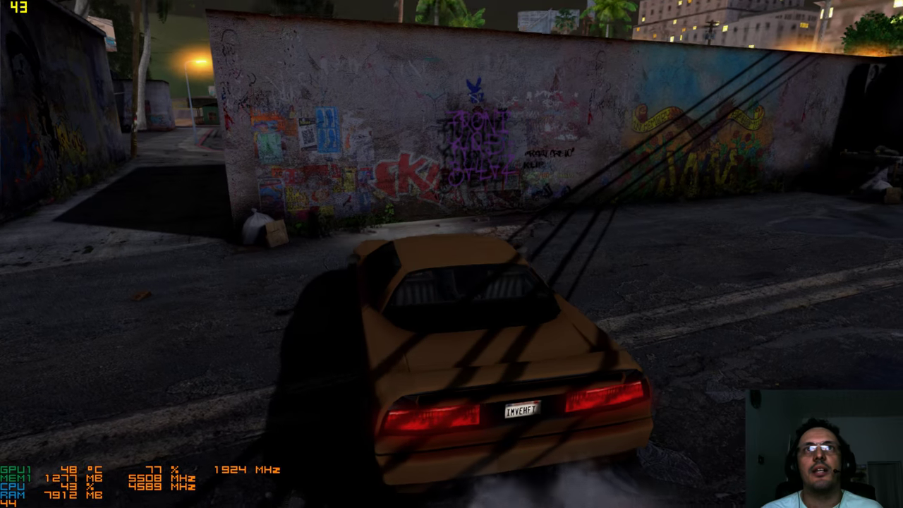
key("a")
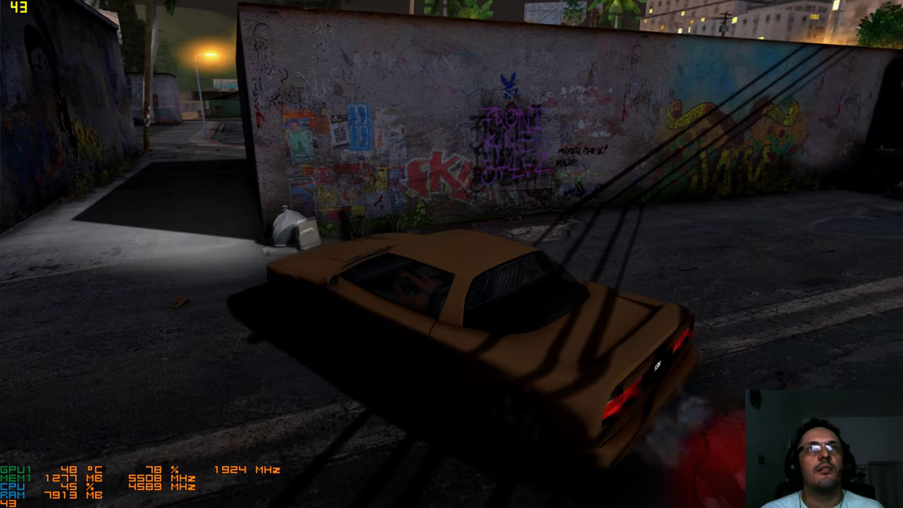
key("a")
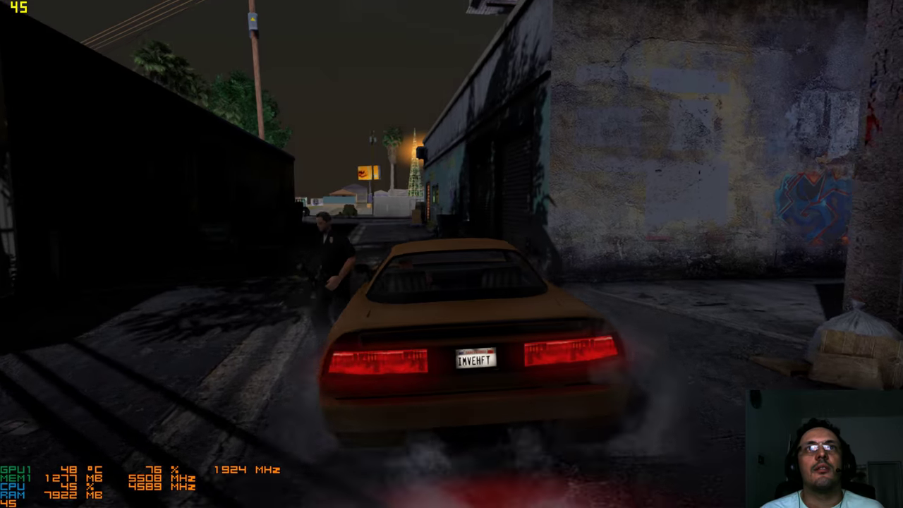
key("w")
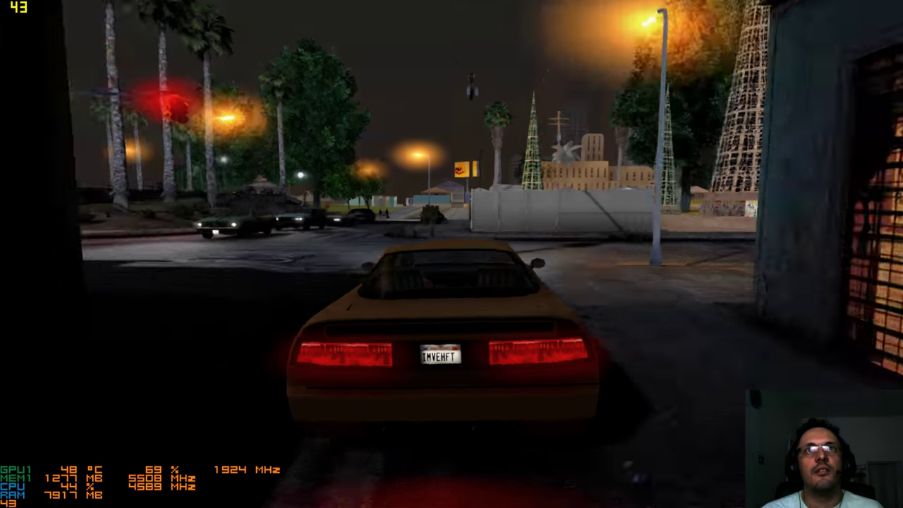
key("a")
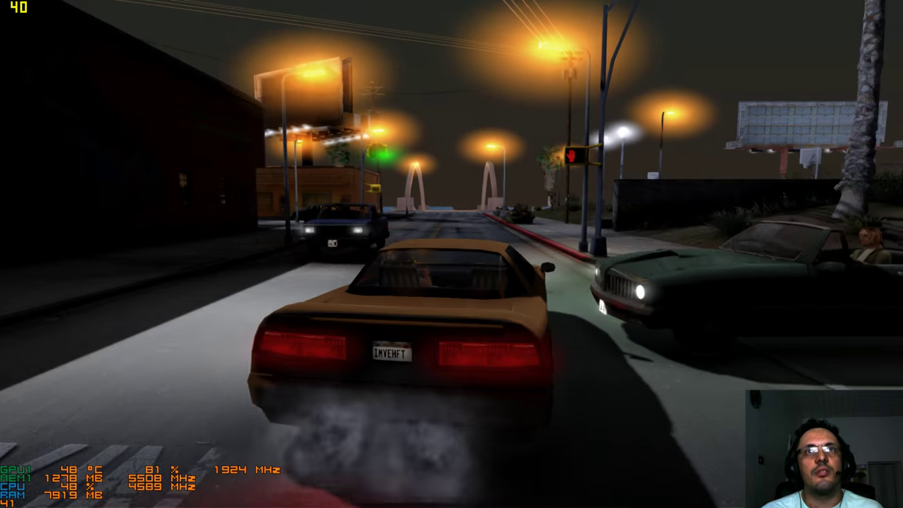
Change the in-game time of day to dusk through the game stats options
key("Tab")
key("Down")
key("Down")
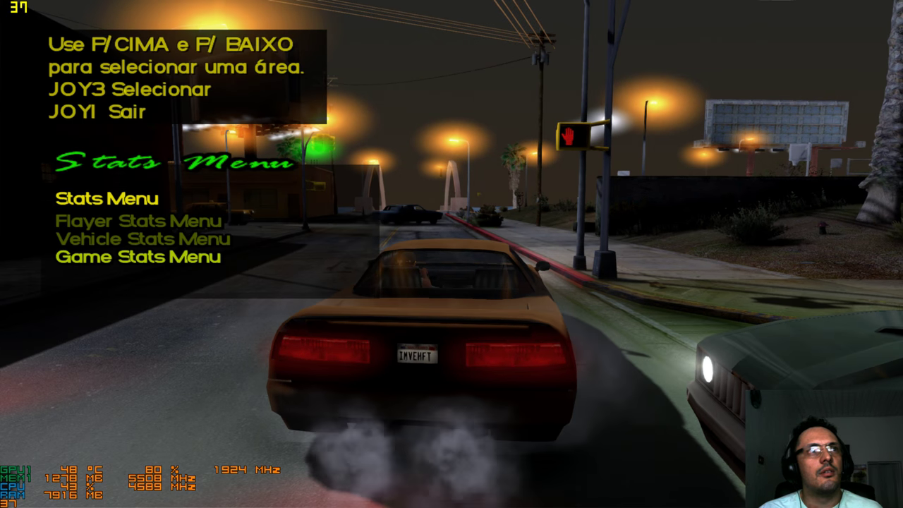
key("Down")
key("Down")
key("space")
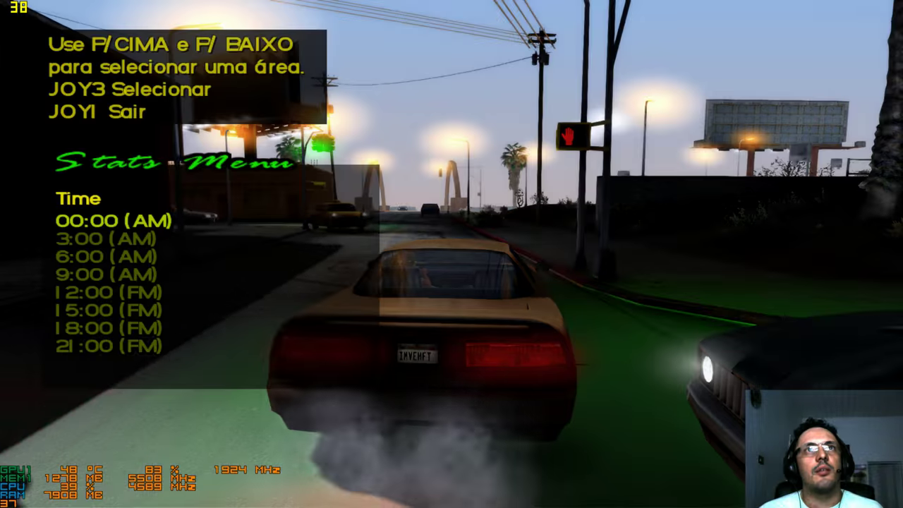
key("Down")
key("space")
Drive down the street toward the arched bridge at dusk to examine the sky colour, lamp glow and shadows
key("q")
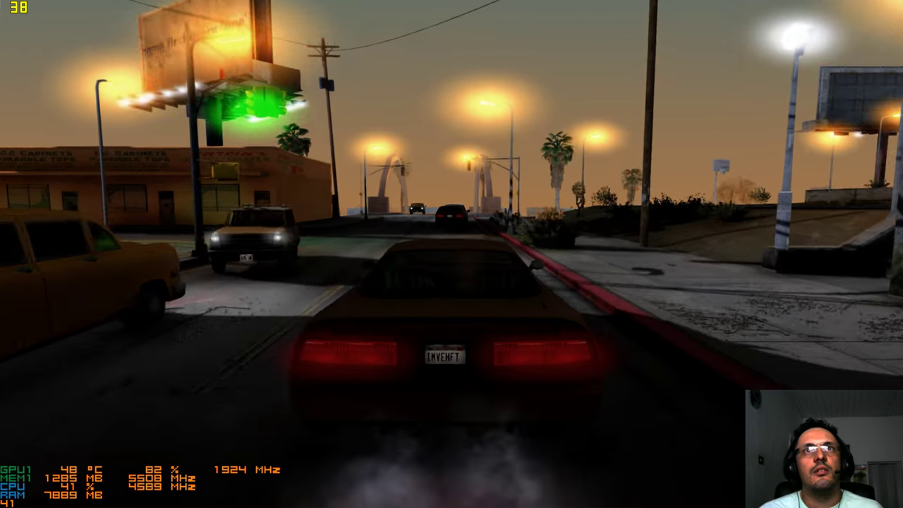
key("a")
key("w")
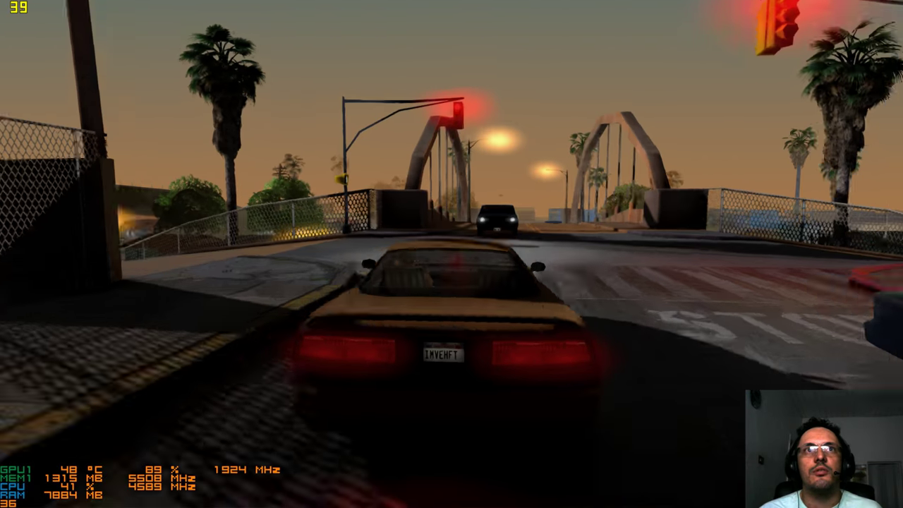
key("a")
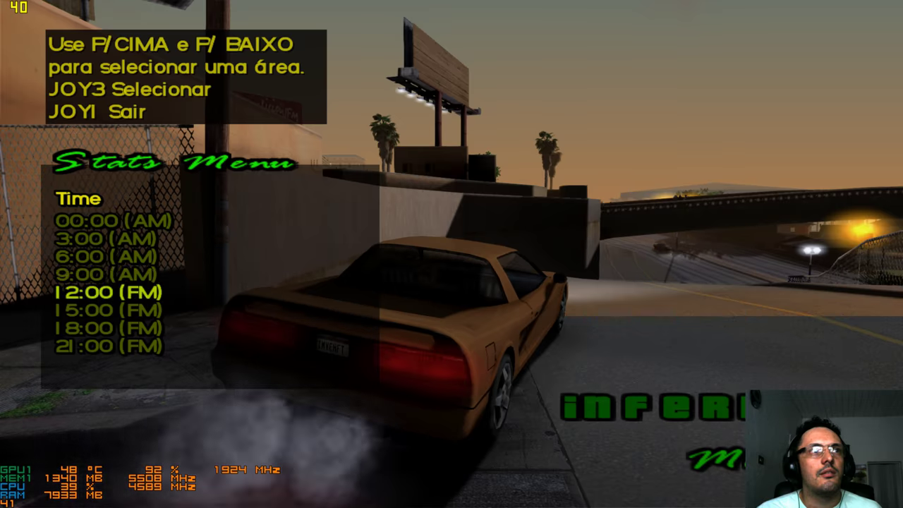
Set the in-game time to 12:00 (PM) and cycle through the vehicle camera views to inspect the midday lighting
key("space")
key("Return")
key("w")
key("v")
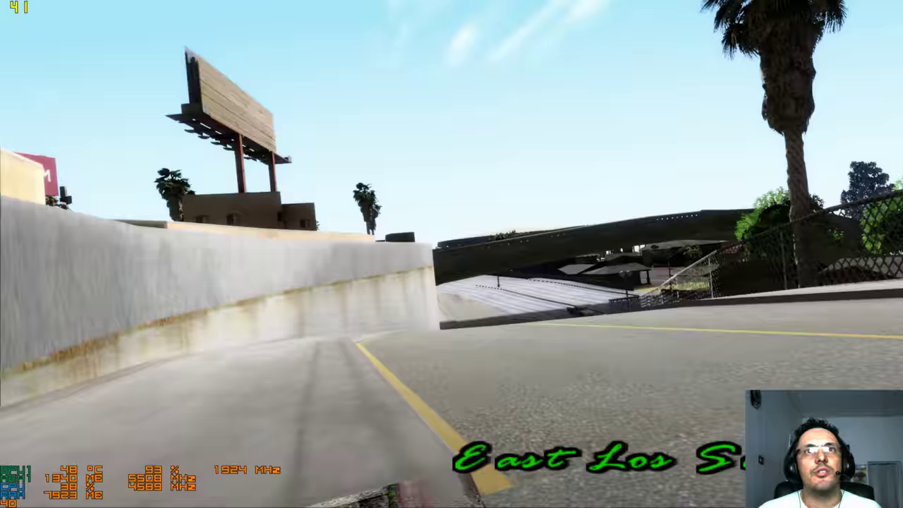
key("v")
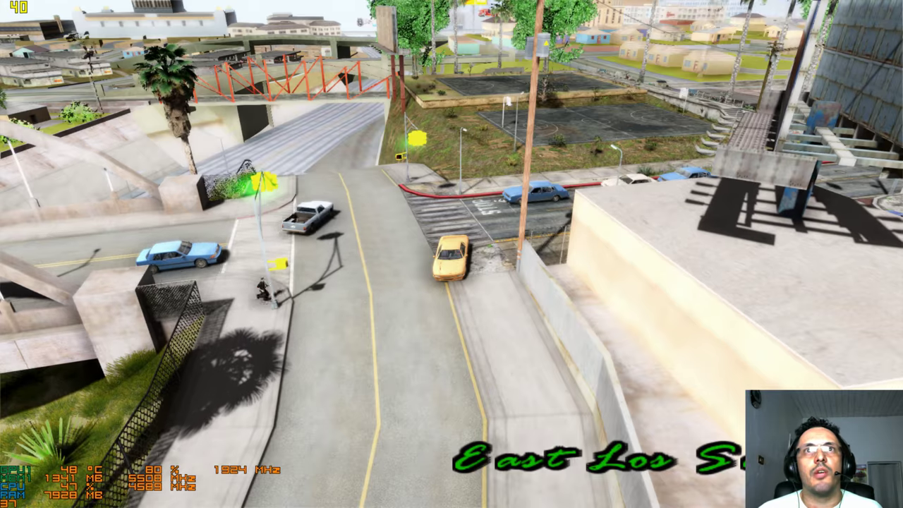
key("v")
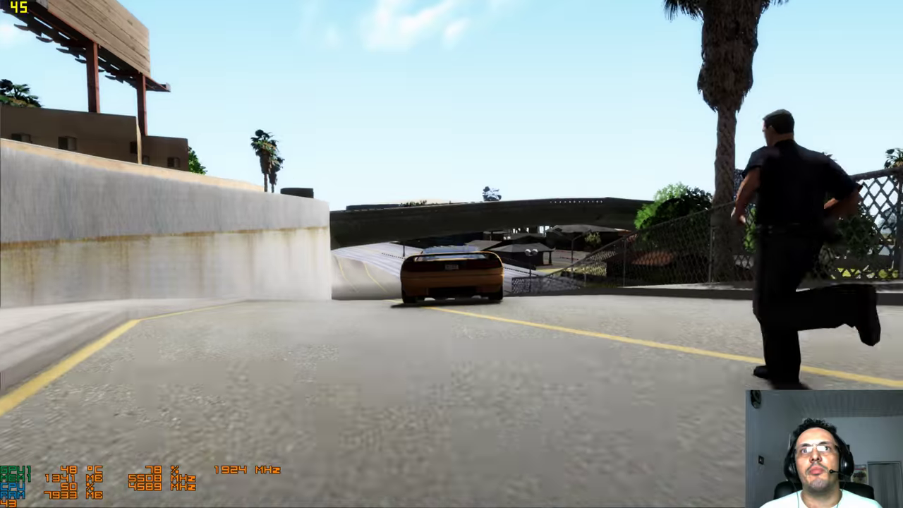
key("v")
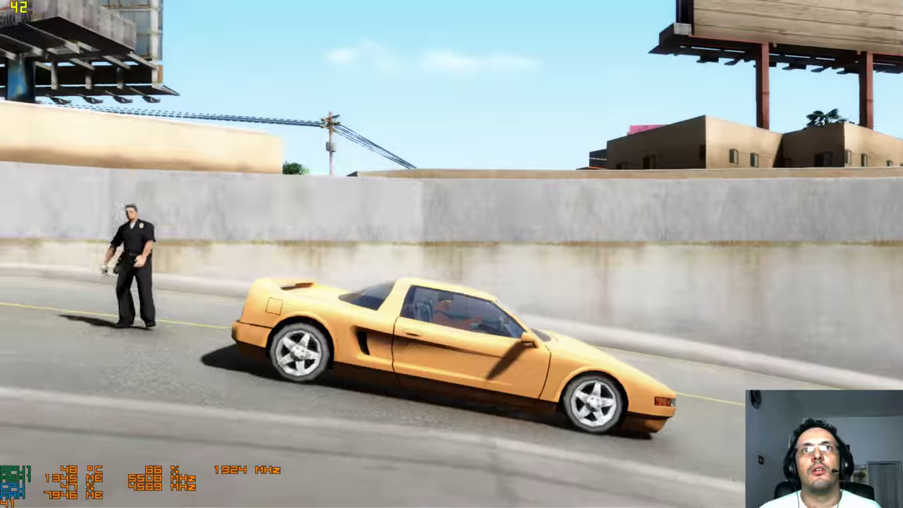
Turn the car around and drive it across the arched bridge to examine the midday shadows and frame rate
key("s")
key("d")
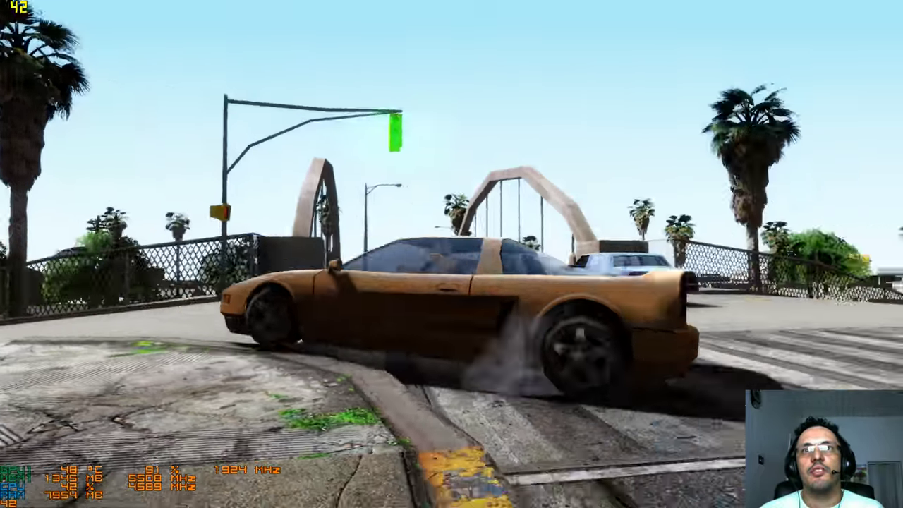
key("w")
key("d")
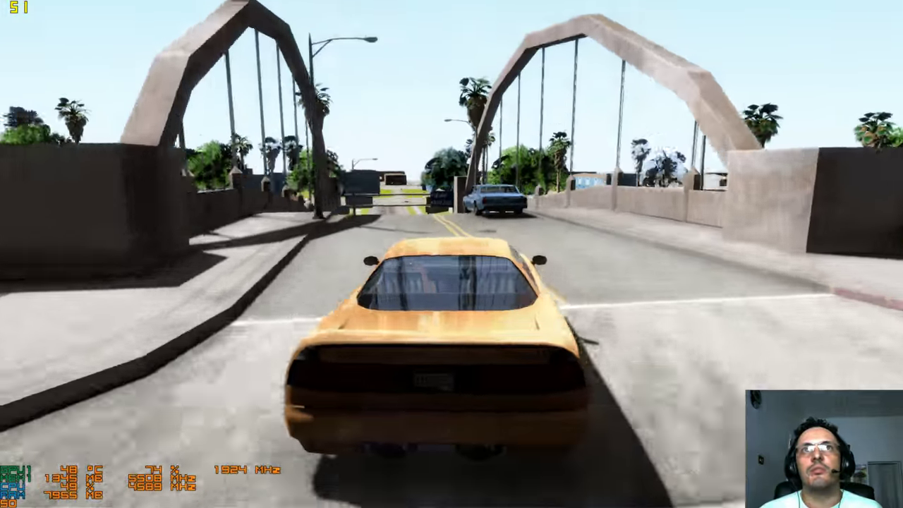
key("w")
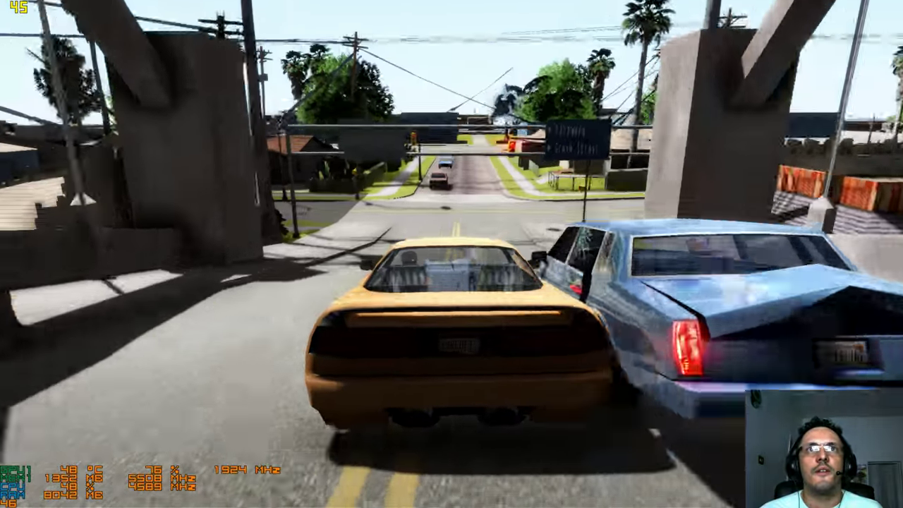
Drive through the residential street beyond the bridge, viewing the car from front and rear to examine reflections and vegetation
key("w")
key("a")
key("d")
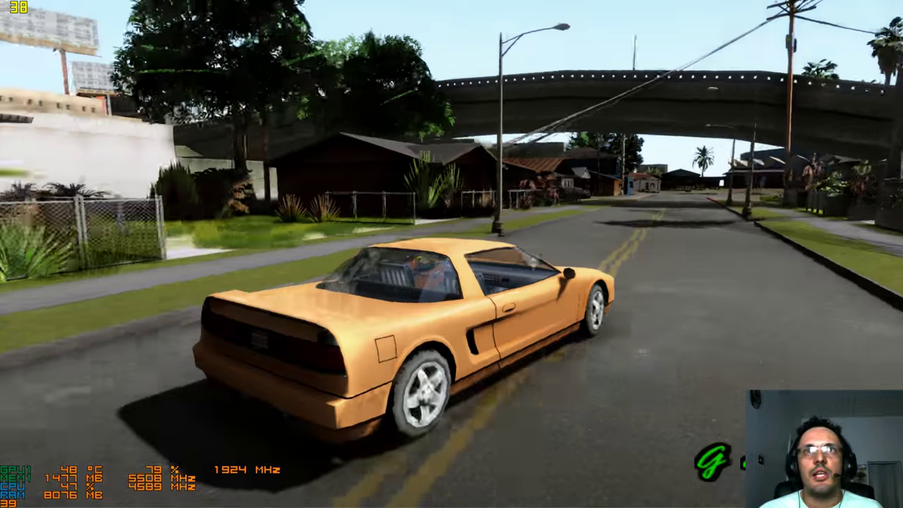
key("w")
key("q+e")
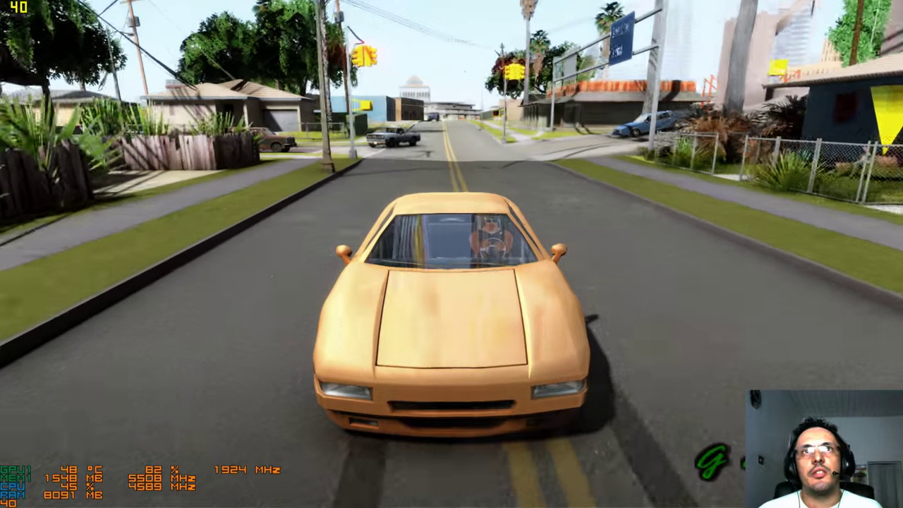
key("s")
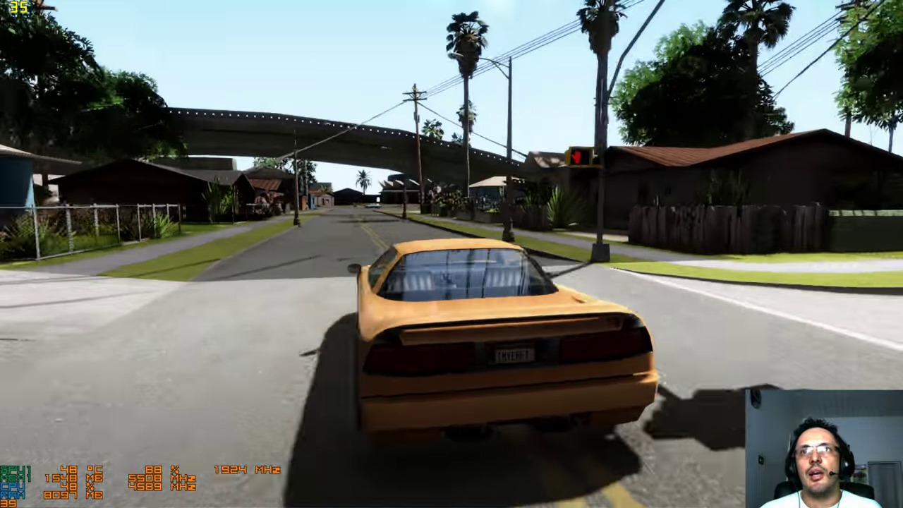
key("a")
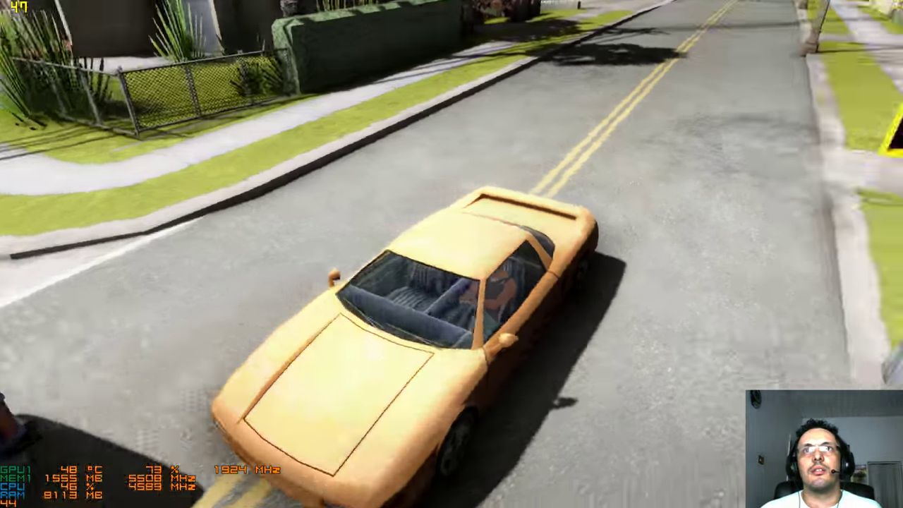
Cycle through the camera views above the residential intersection to examine the shadows, and drive on toward the overpass
key("v")
key("v")
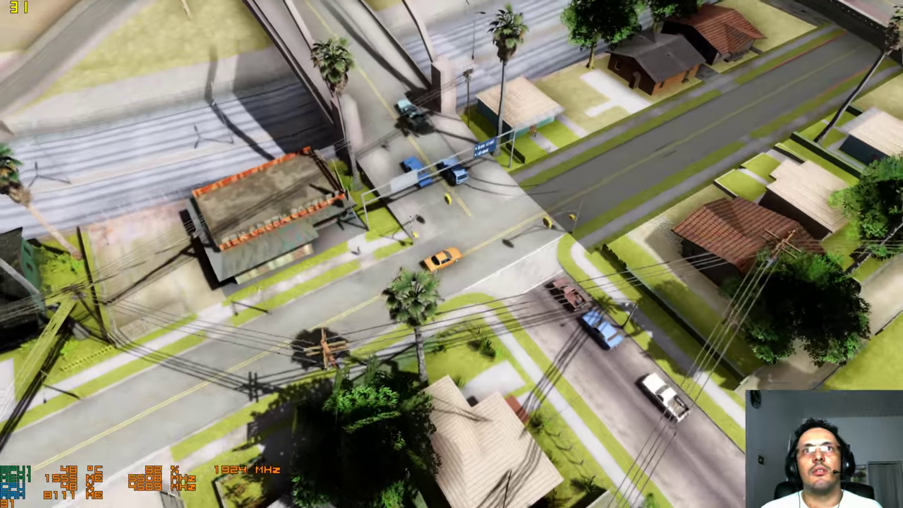
key("v")
key("v")
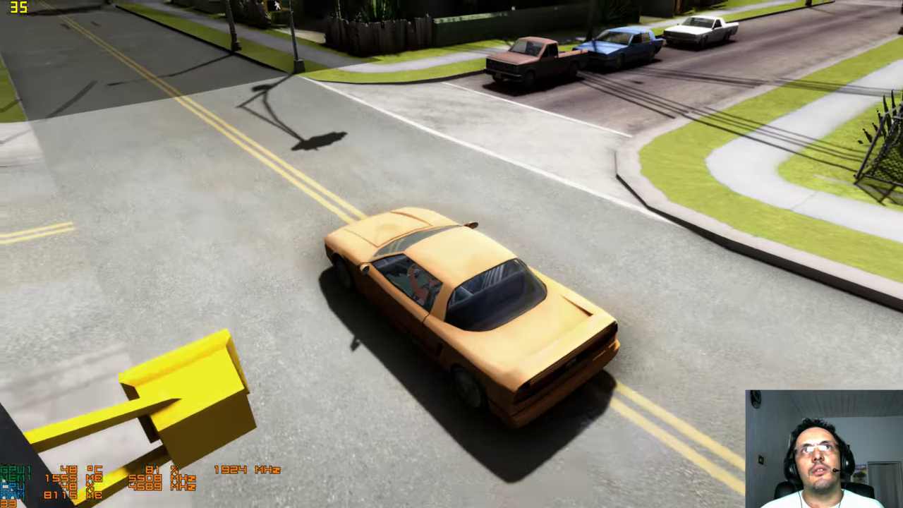
key("w")
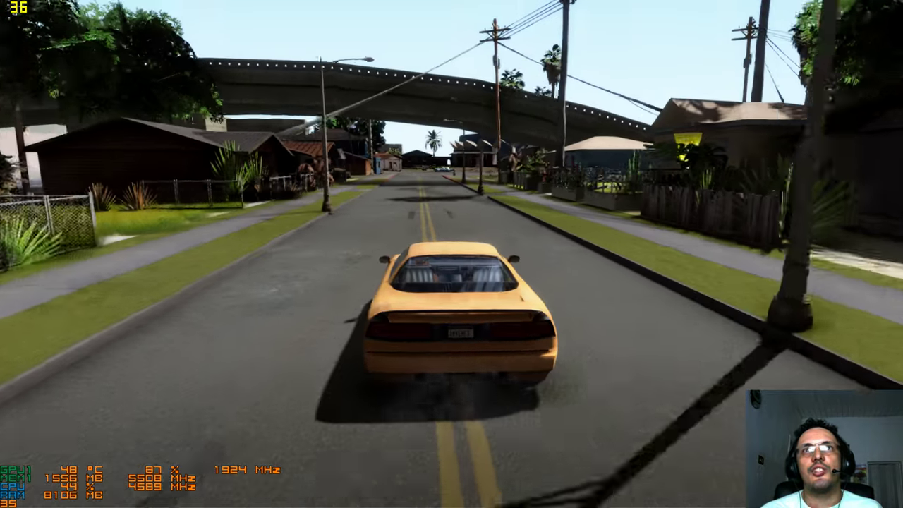